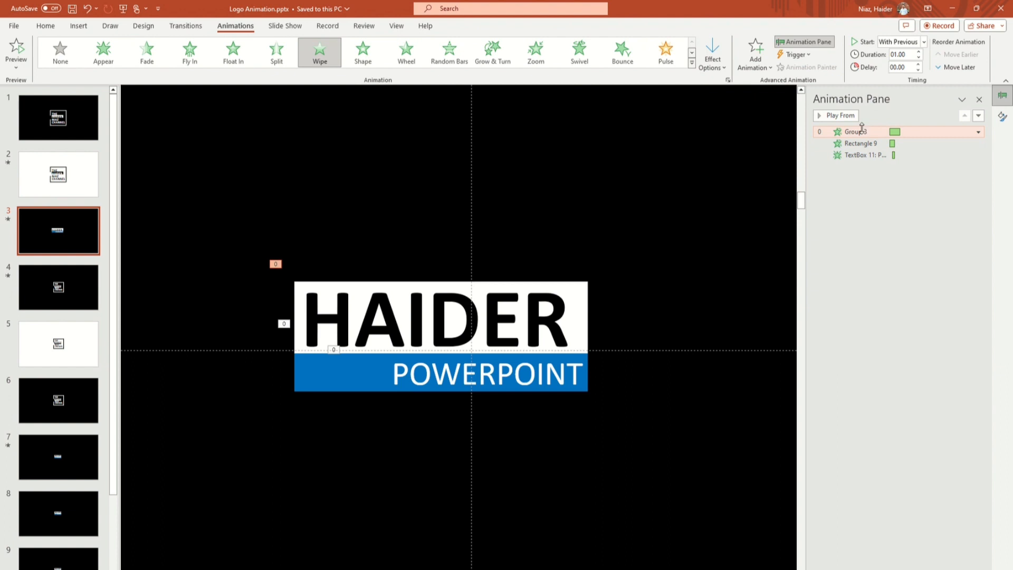
- Preview slide 3's animations and remove the Group 3 Wipe animation
click(844, 116)
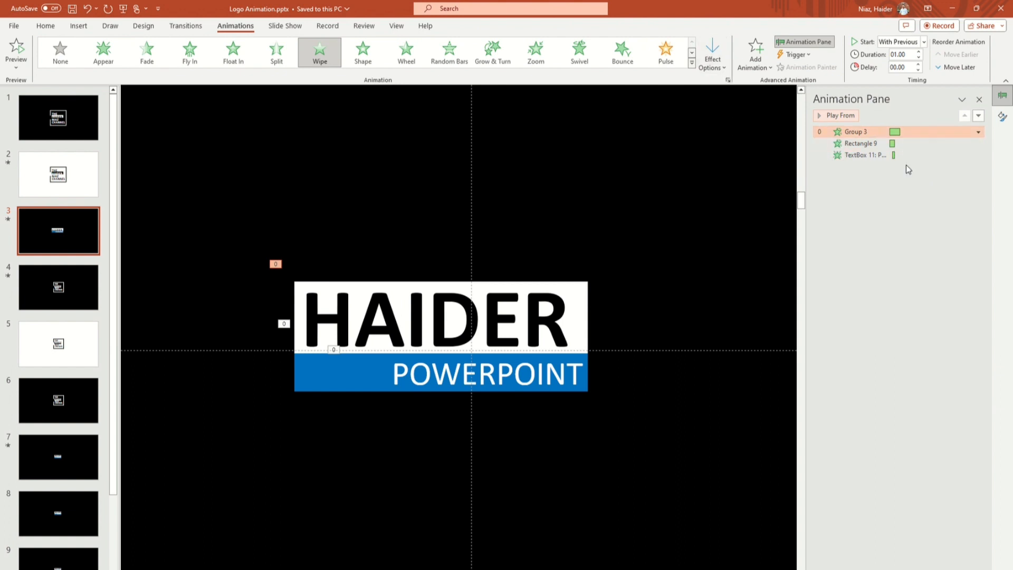
key(Delete)
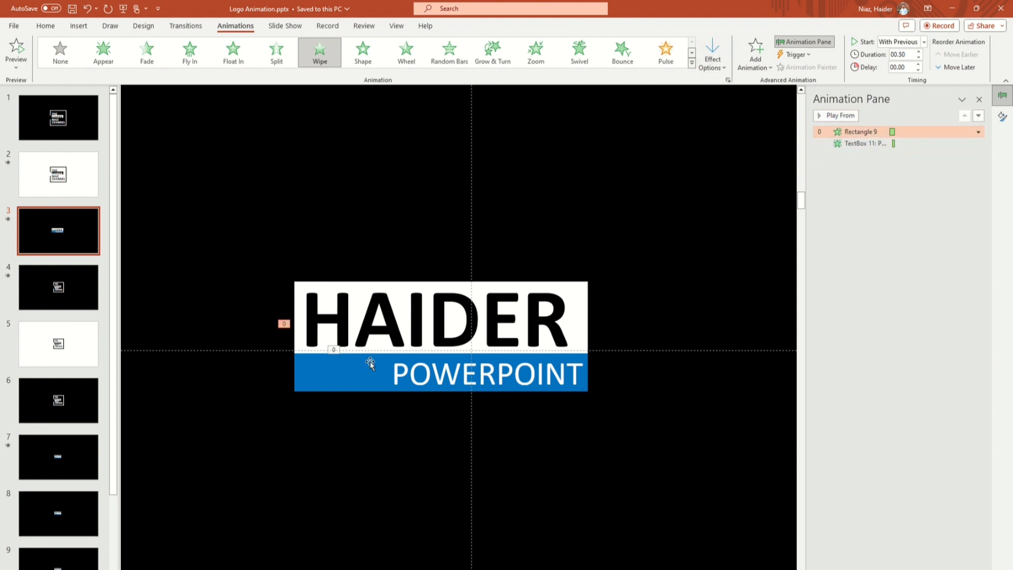
- Check which animations belong to the blue bar and the POWERPOINT text, and preview the sequence from Rectangle 9
click(349, 394)
click(317, 381)
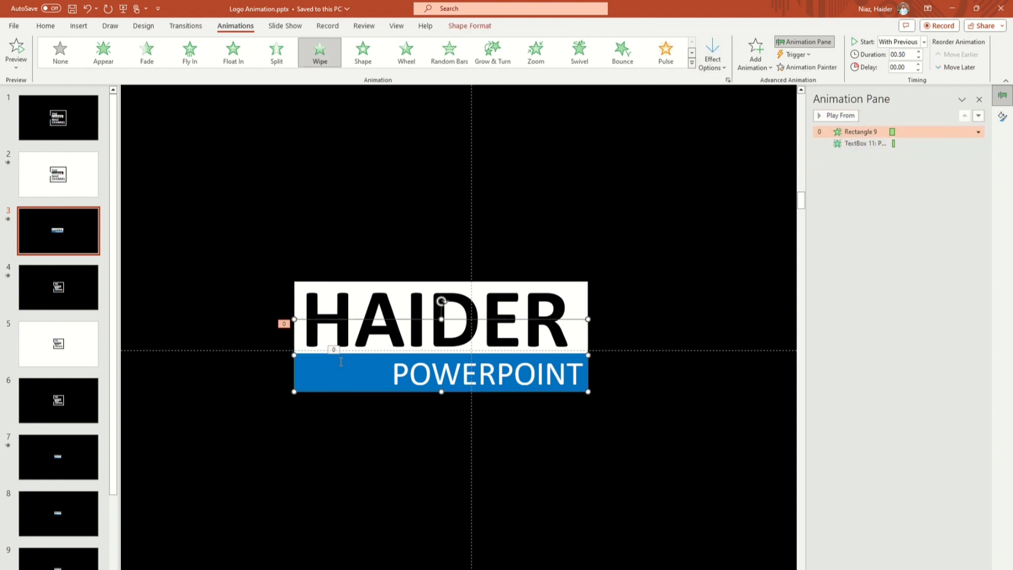
click(475, 397)
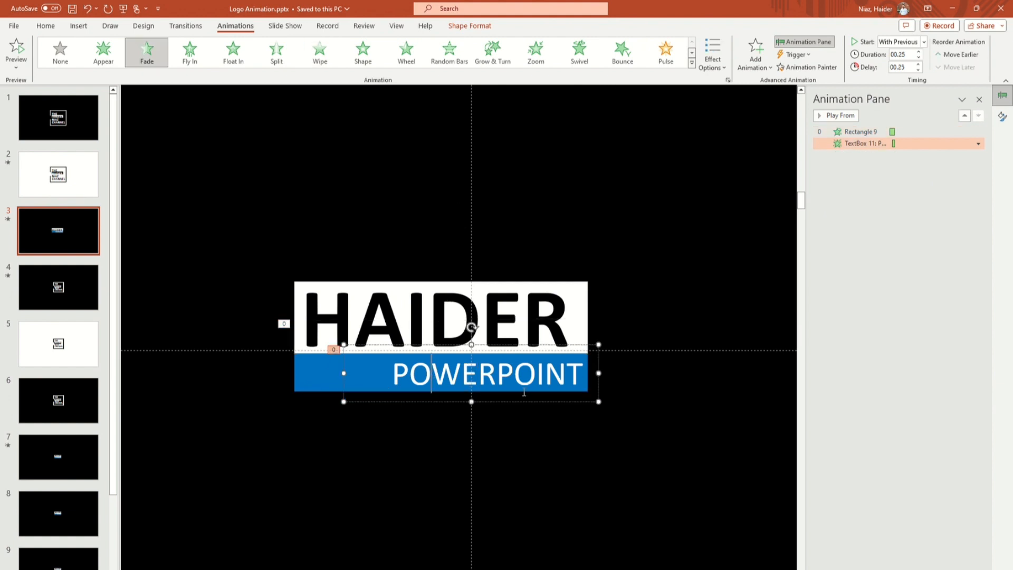
click(860, 132)
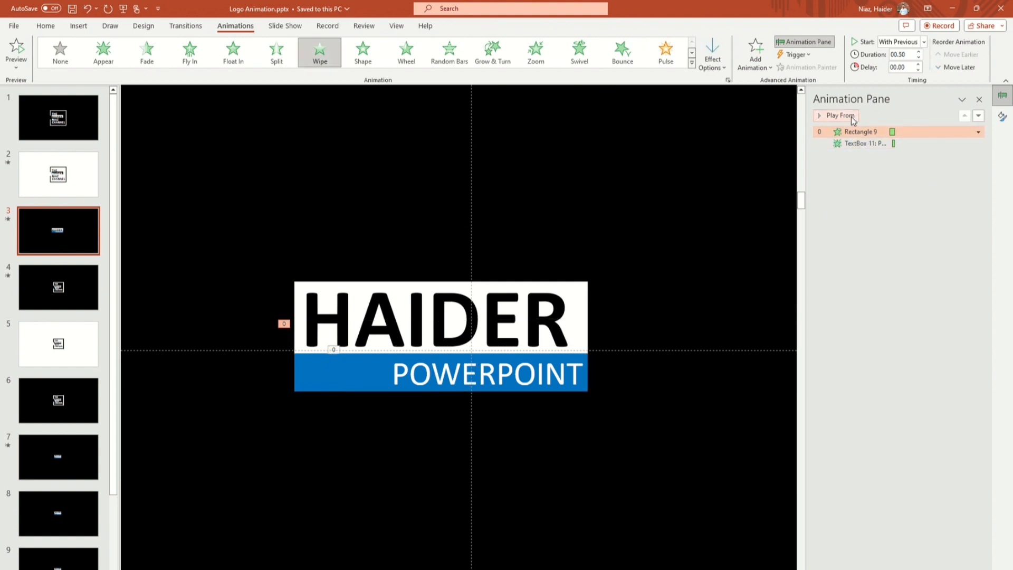
click(844, 117)
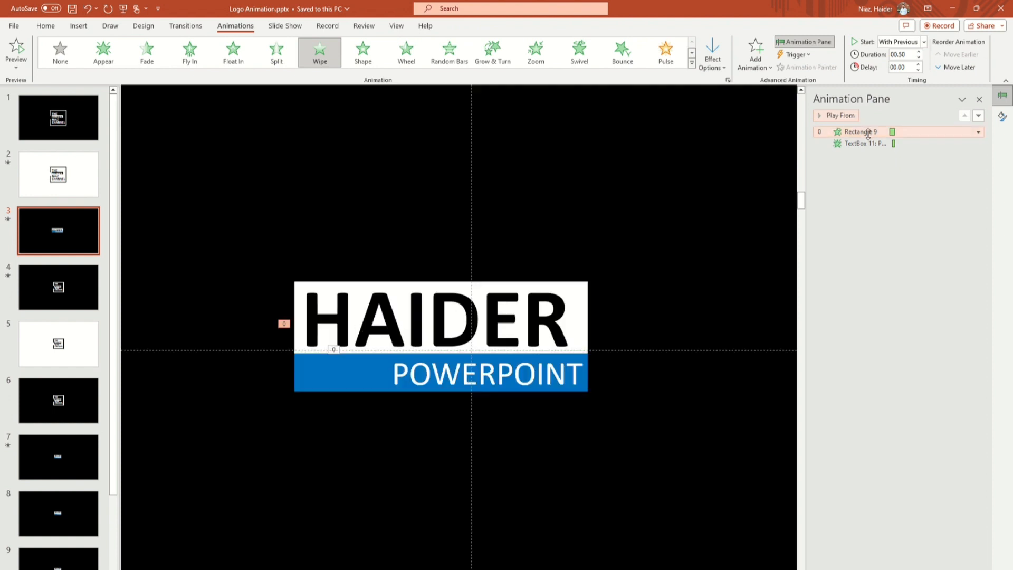
click(869, 145)
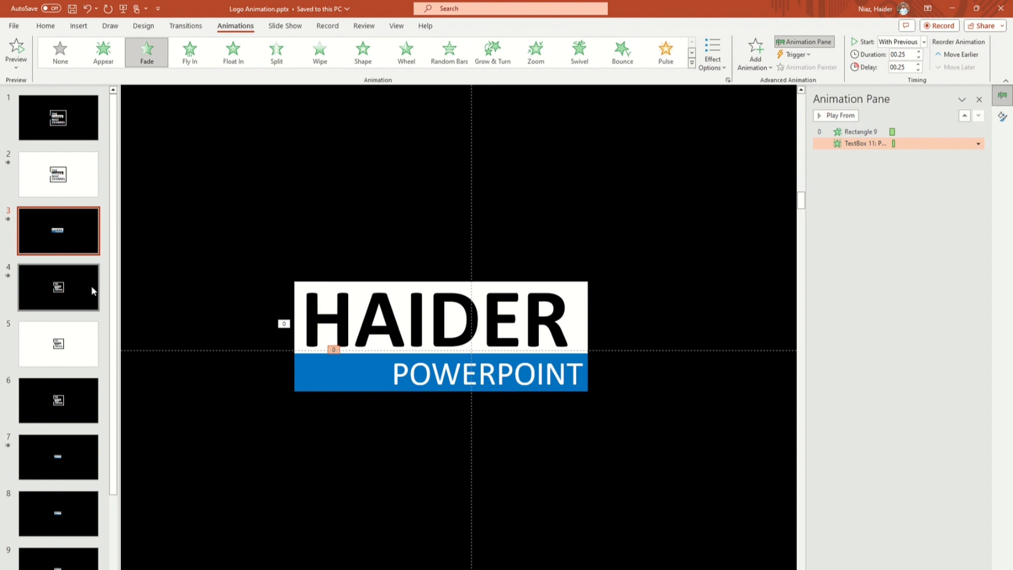
- Duplicate slide 3 directly below itself
click(84, 254)
key(ctrl+c)
key(ctrl+v)
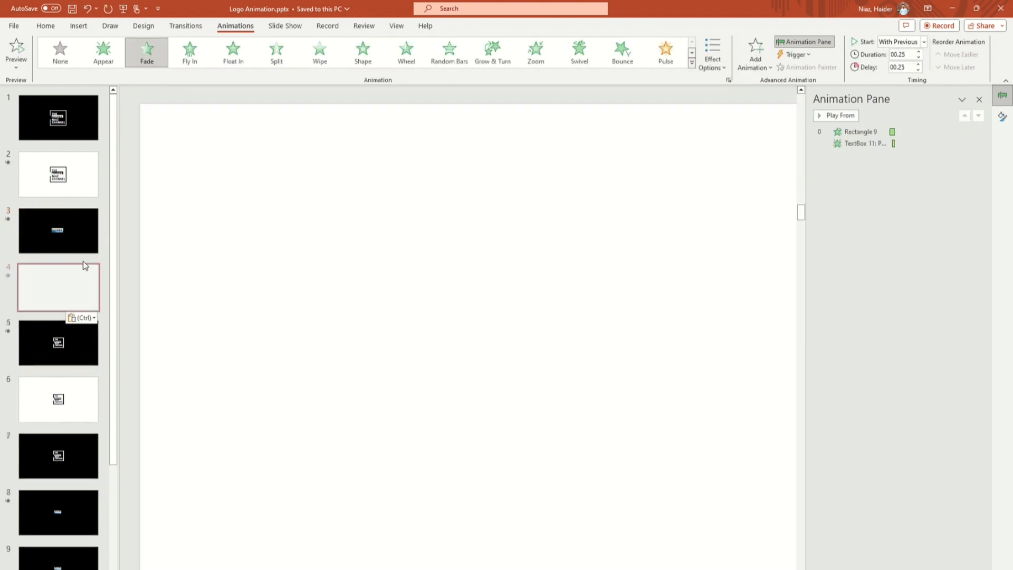
- Set the background of the pasted slide 4 to solid black
click(188, 189)
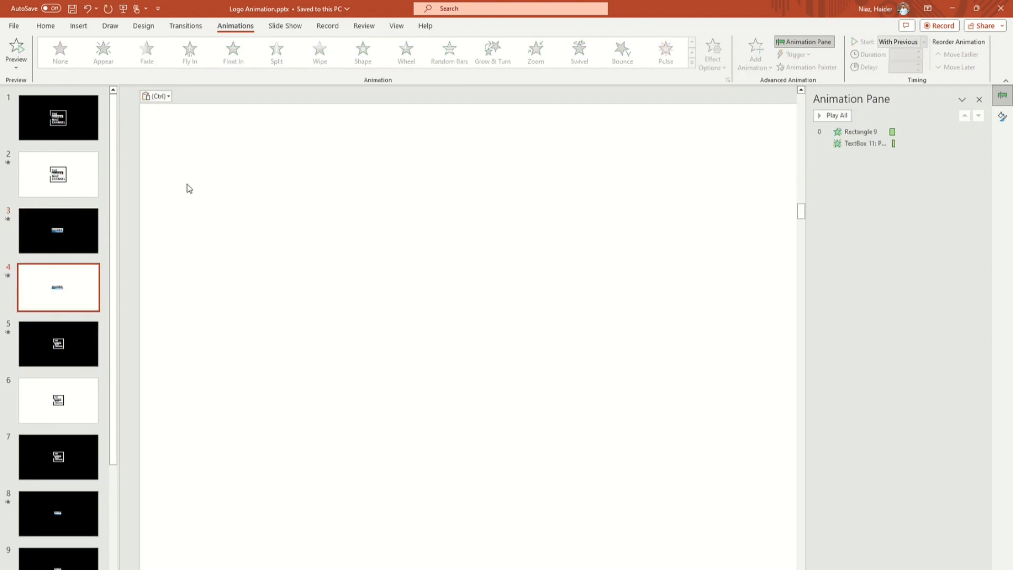
click(49, 28)
click(143, 26)
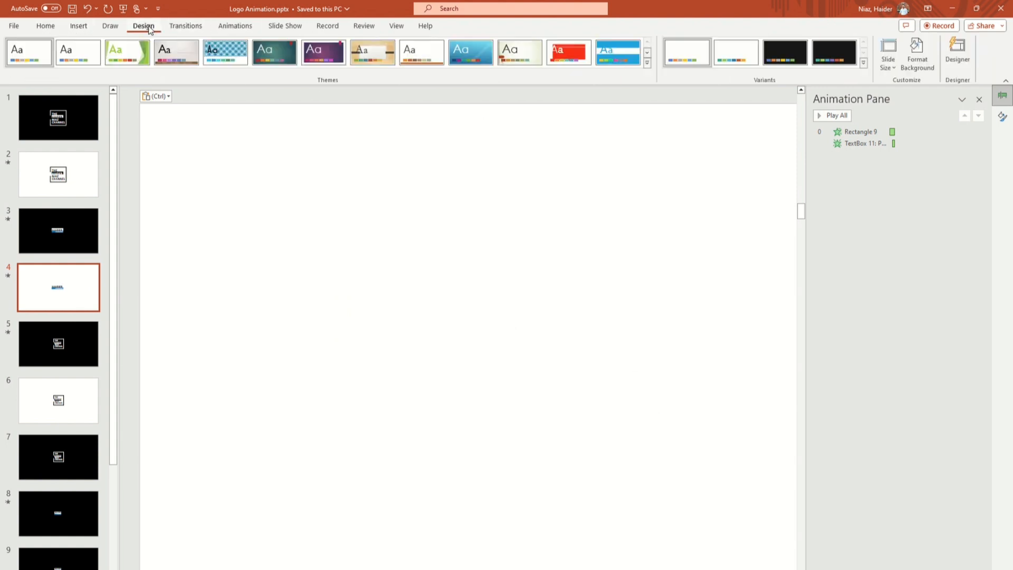
click(925, 71)
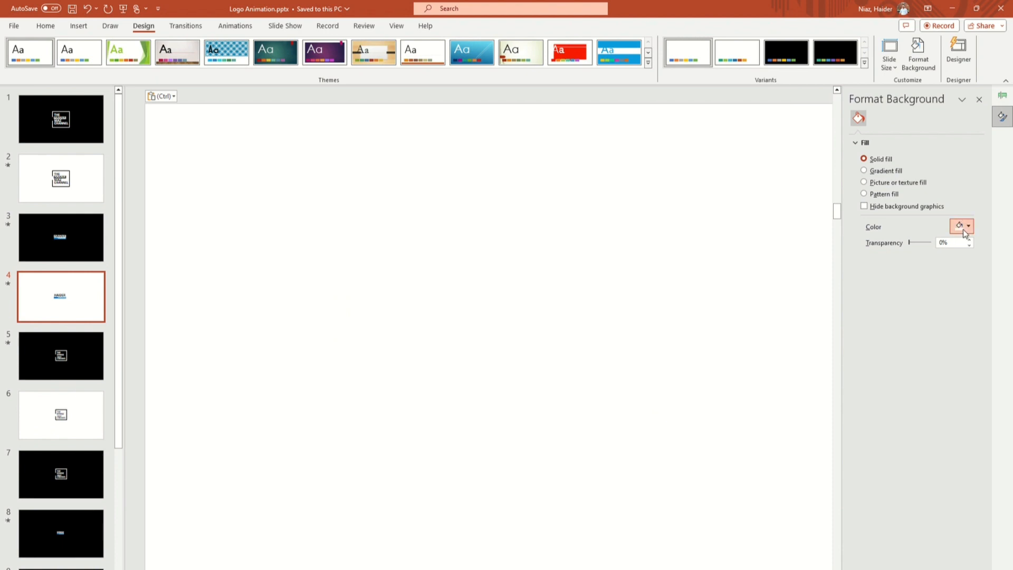
click(961, 226)
click(937, 268)
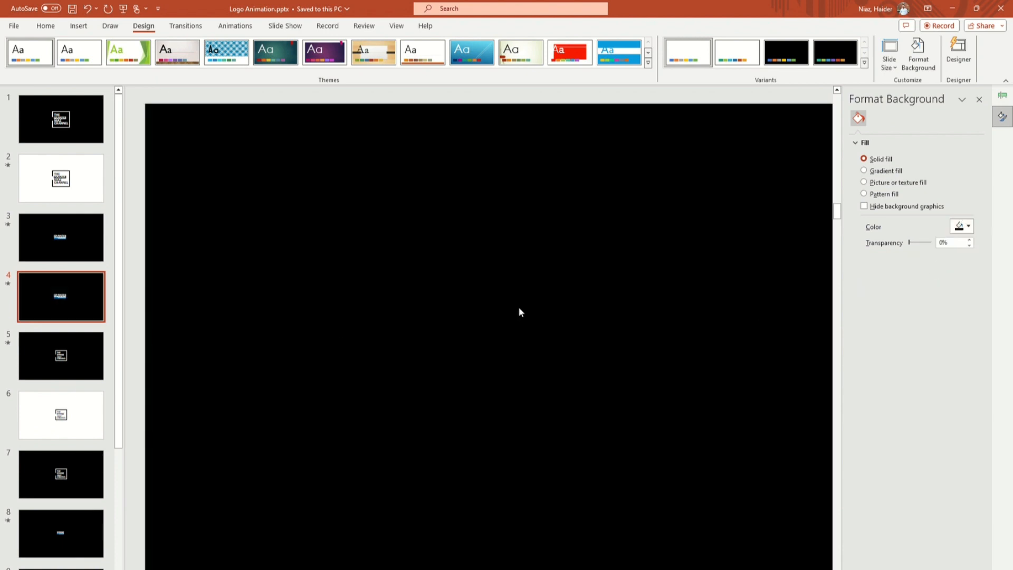
- Replace the POWERPOINT text in the blue bar on slide 4 with POSTER
click(523, 360)
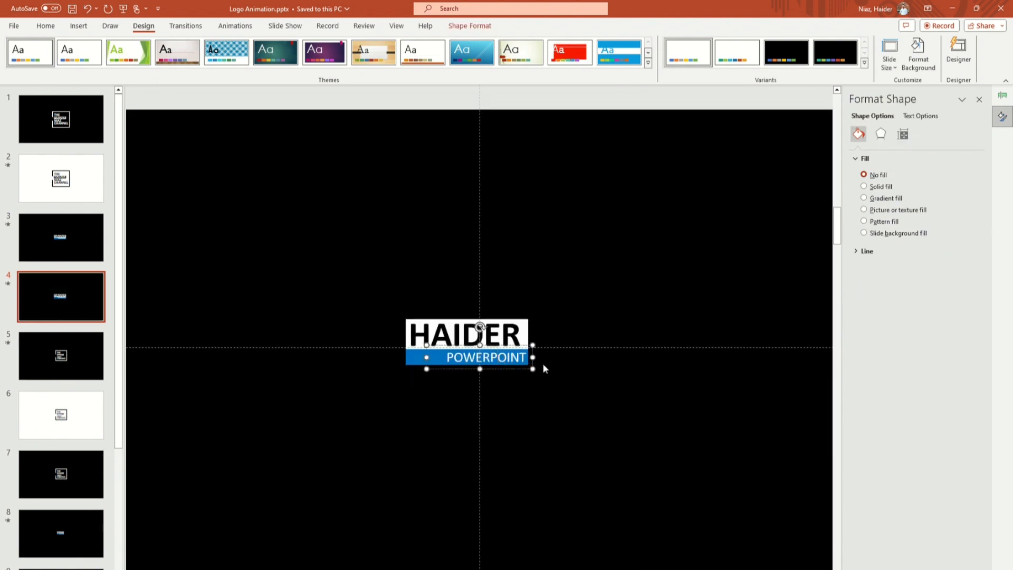
key(ctrl+a)
text(POSTER)
- Duplicate the POSTER slide directly below itself and set the copy's background to black
click(49, 305)
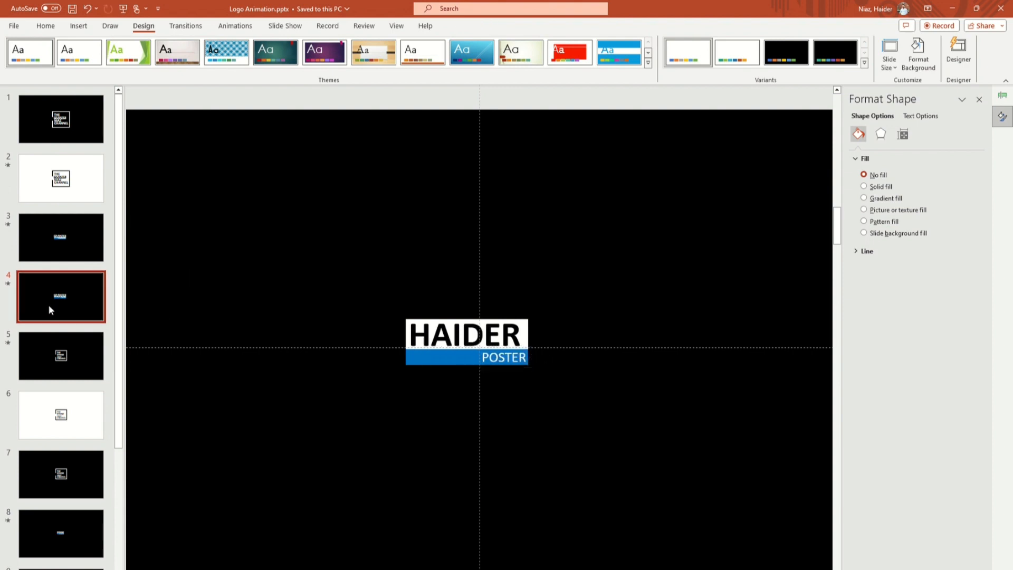
click(80, 328)
key(ctrl+v)
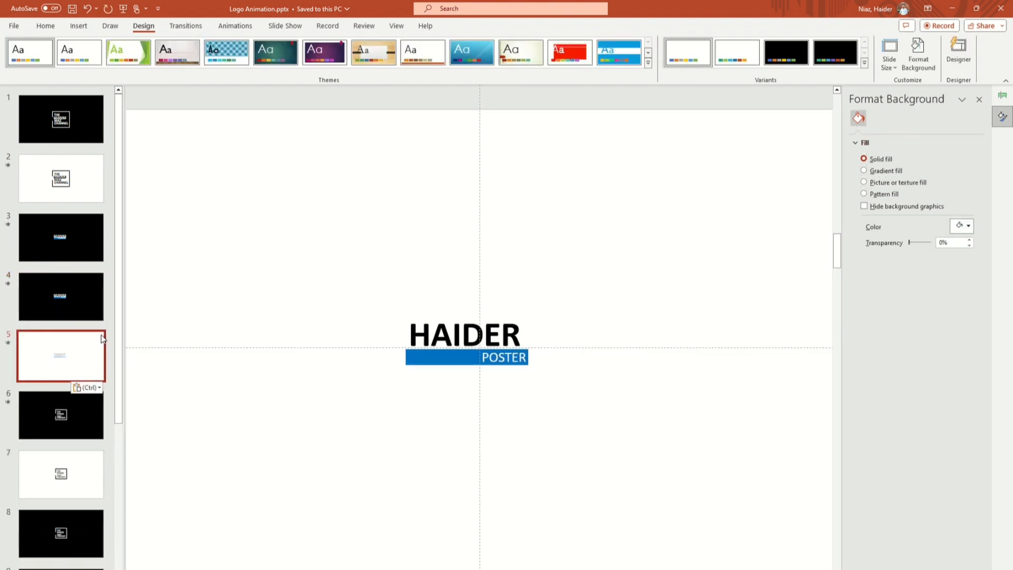
click(969, 234)
click(937, 274)
- Replace the POSTER text on slide 5 with ANIMATION
click(516, 363)
click(516, 363)
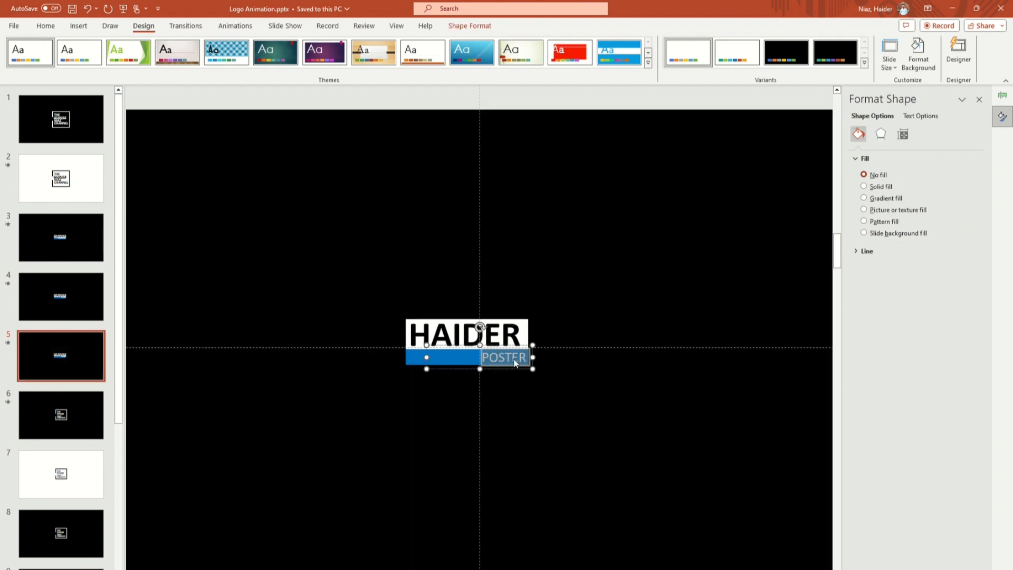
text(ANIMATION)
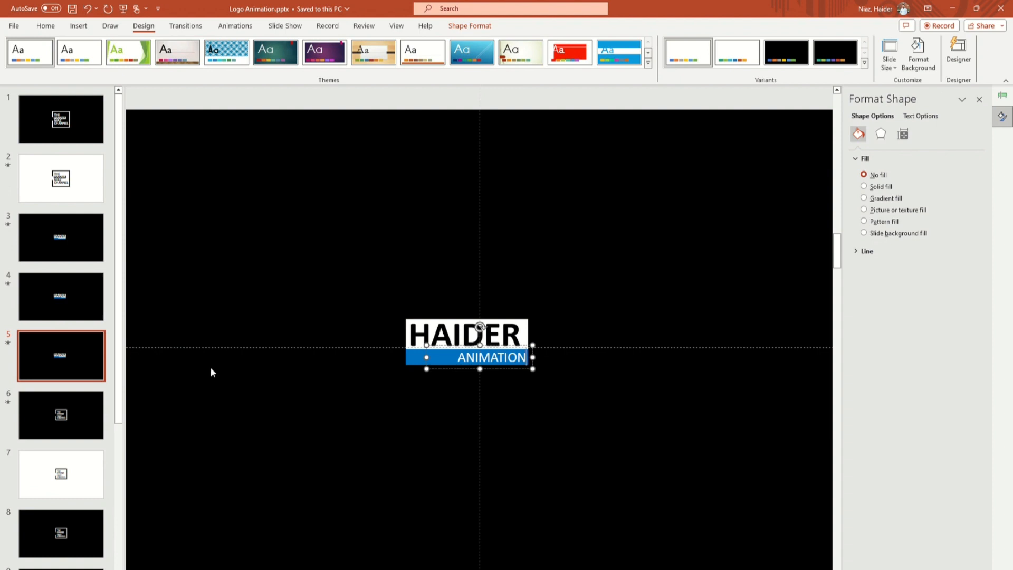
- Duplicate the ANIMATION slide directly below itself
click(90, 346)
click(86, 386)
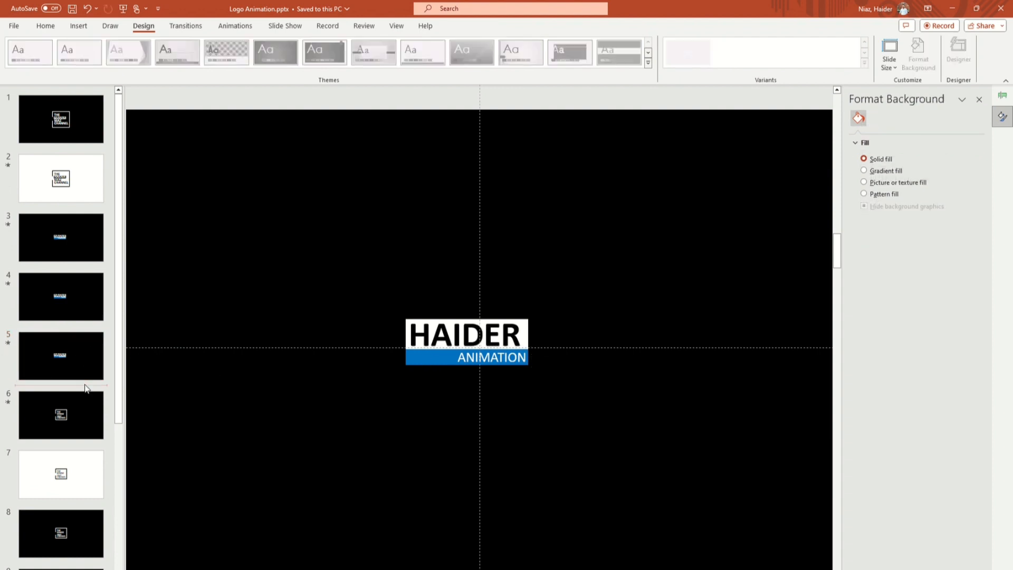
key(ctrl+v)
- Replace the ANIMATION text on slide 6 with PRESENTATIONS
click(480, 357)
double_click(479, 358)
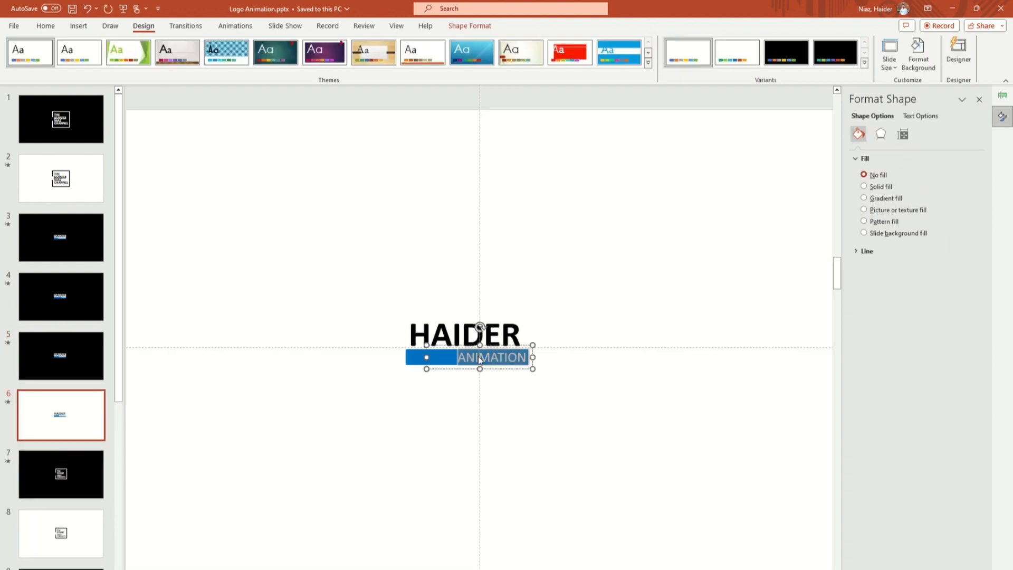
text(PRESENTATION)
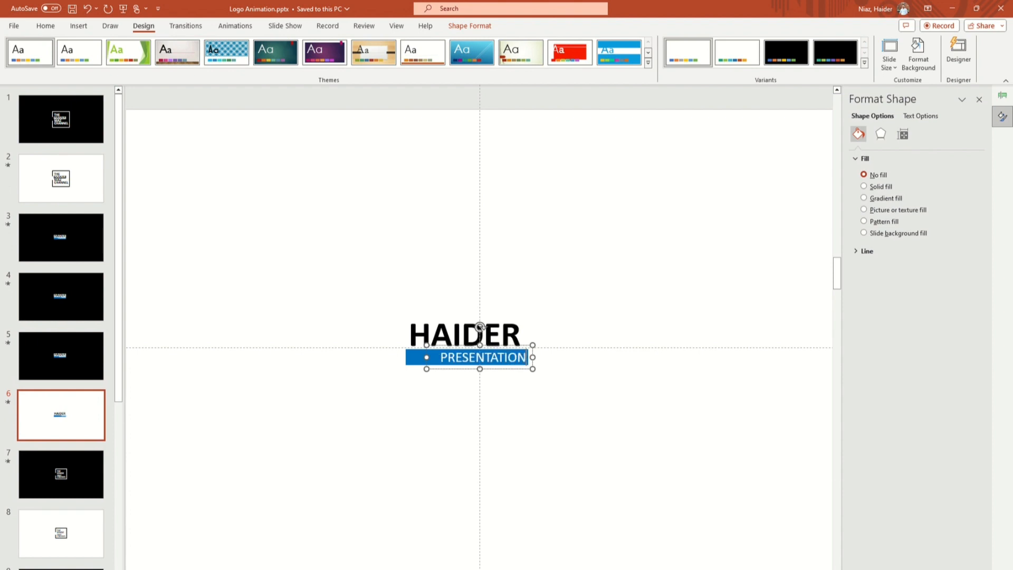
text(S)
- Set the background of the PRESENTATIONS slide to black
click(736, 250)
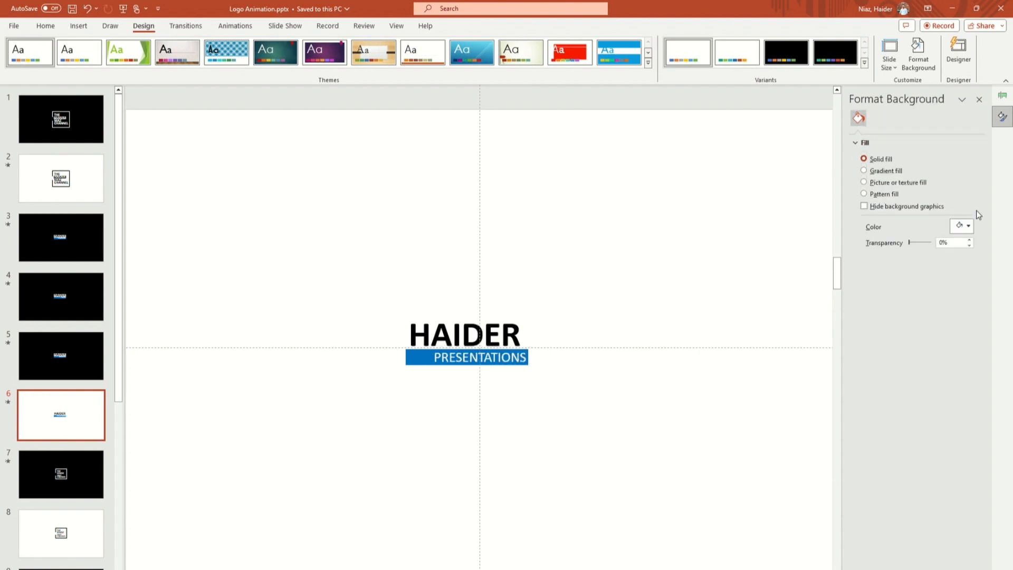
click(961, 227)
click(933, 267)
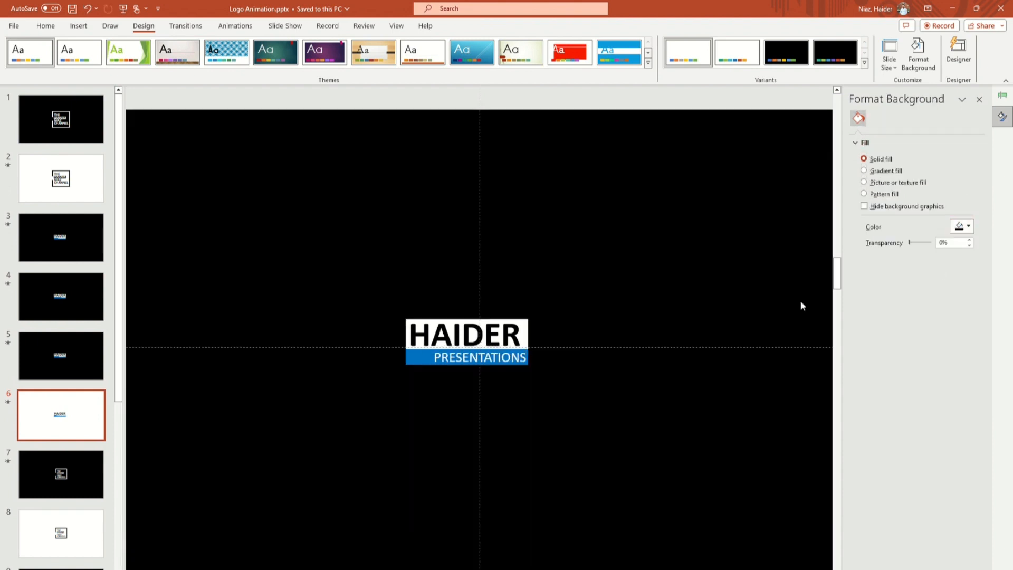
- Delete all old slides from slide 7 through the last one
click(64, 477)
scroll(64, 480, down, 6)
shift+click(64, 566)
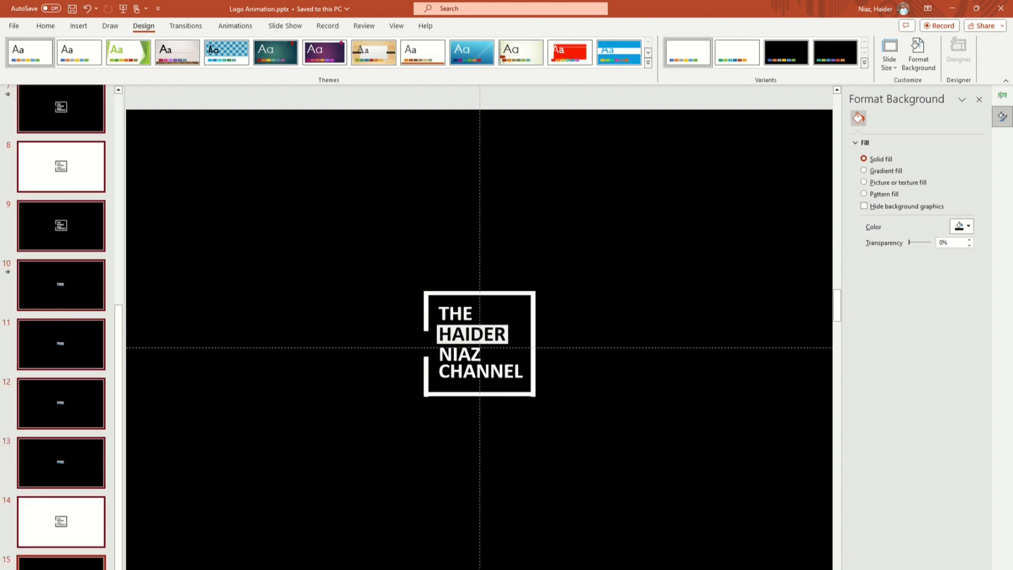
key(Delete)
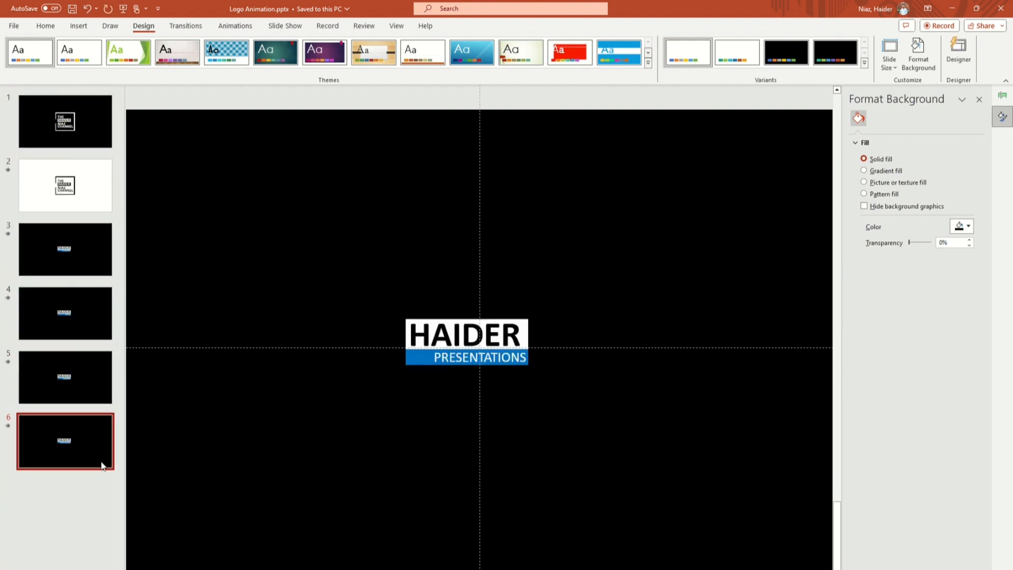
- Return to slide 1, close the background formatting options, and run the slide show from the start before exiting it
click(111, 144)
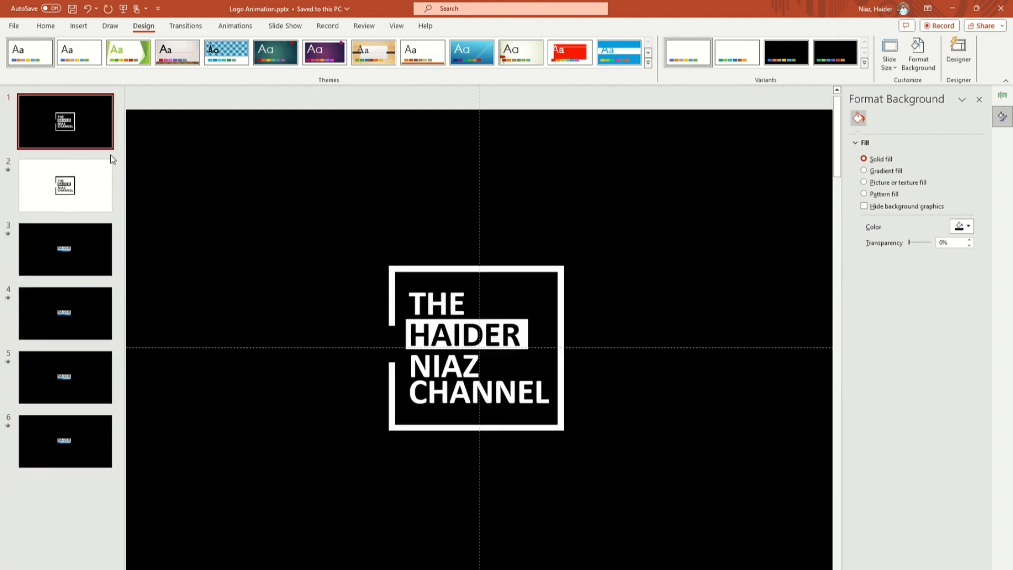
click(979, 100)
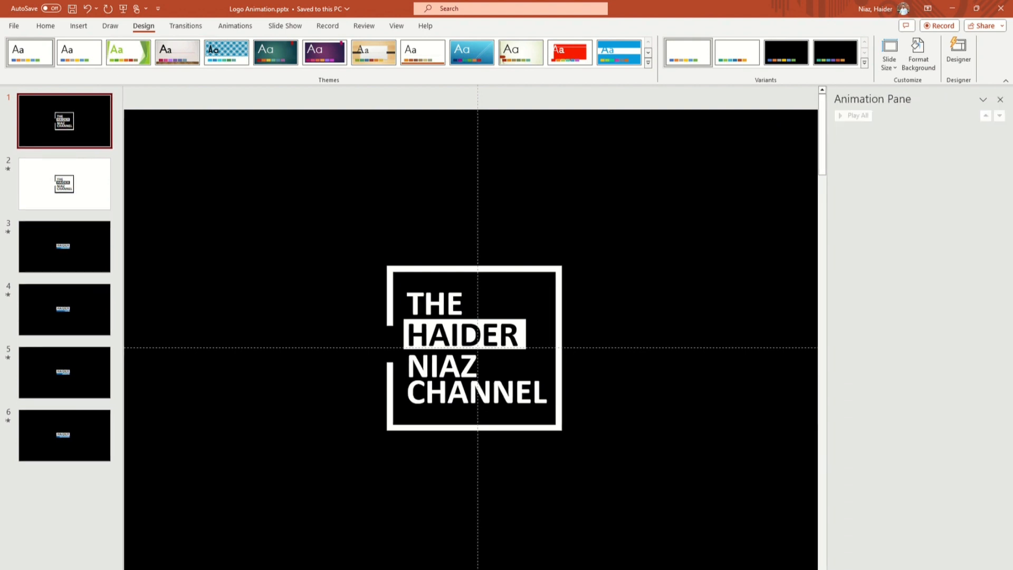
key(F5)
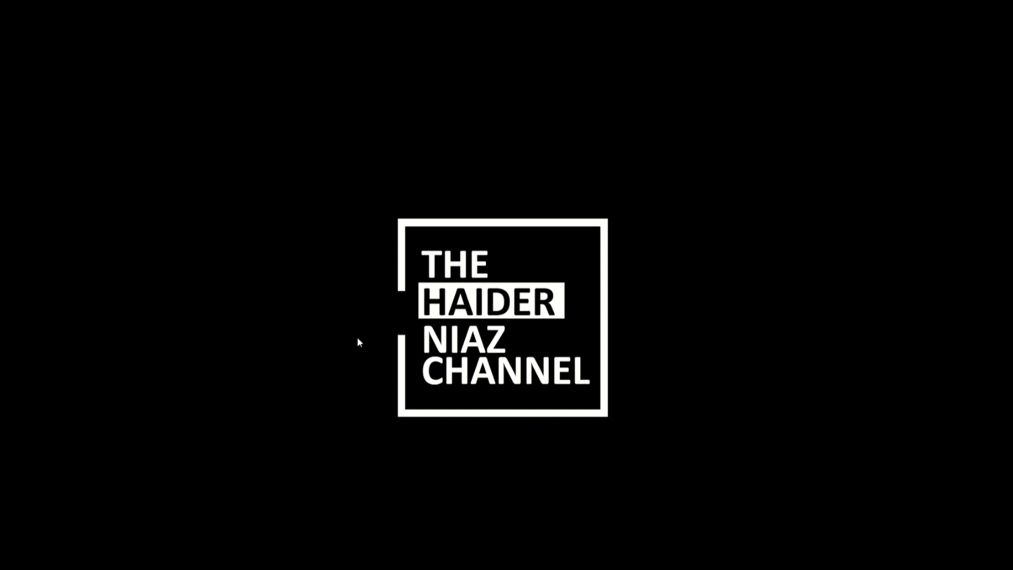
key(Escape)
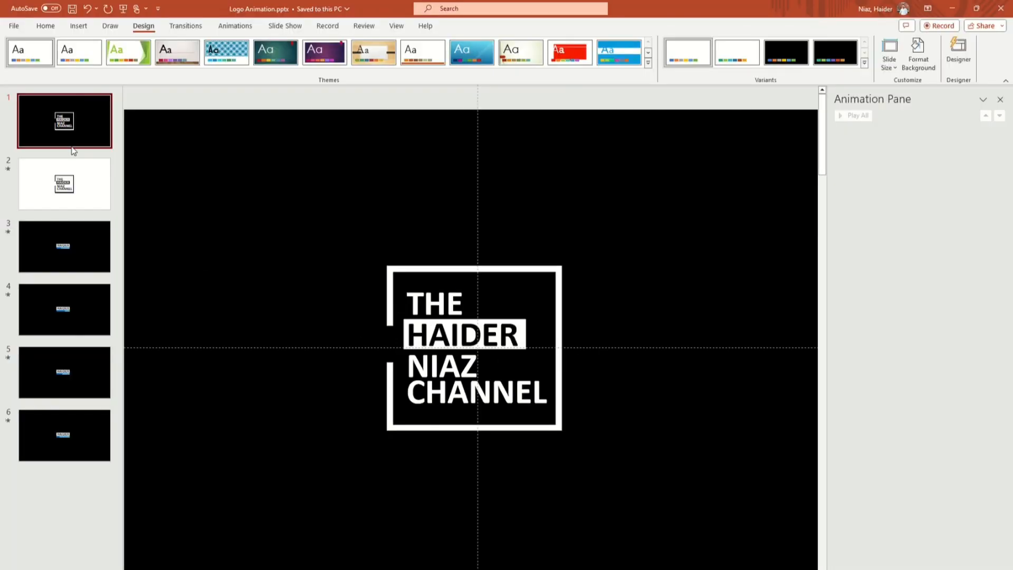
- Set all slides in the presentation to advance automatically after 00:00.00
click(248, 30)
click(200, 31)
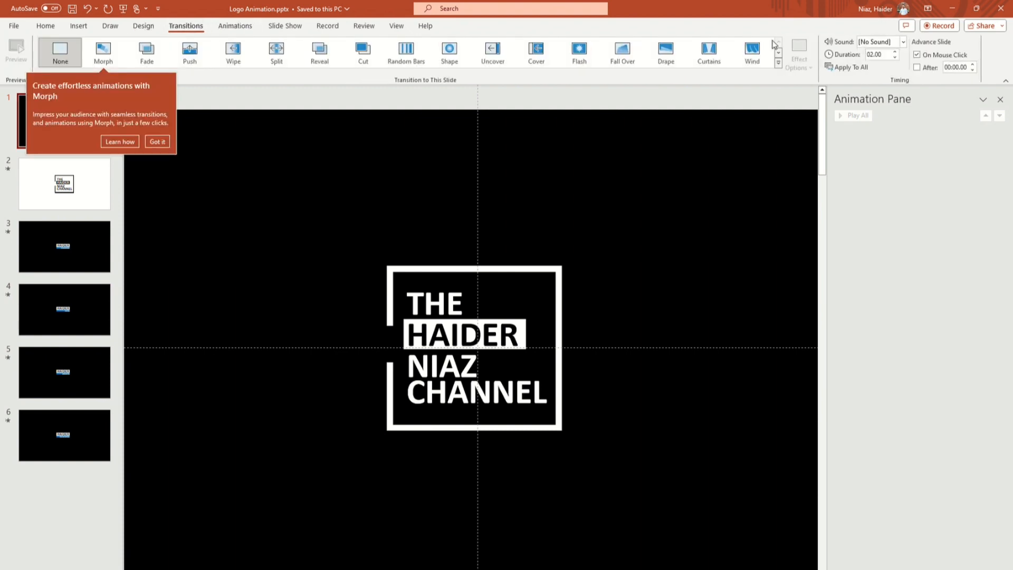
click(917, 67)
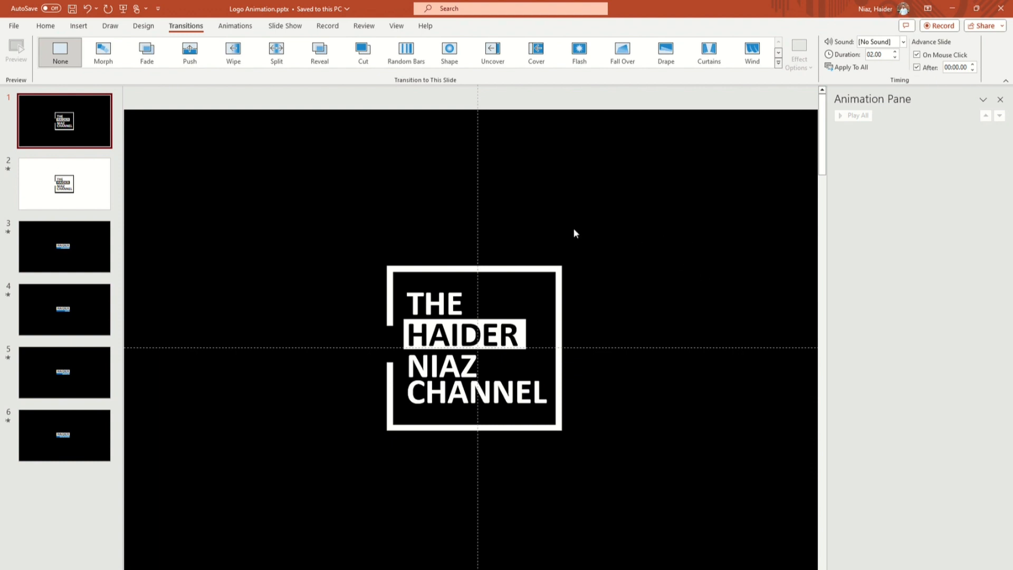
click(77, 192)
key(ctrl+a)
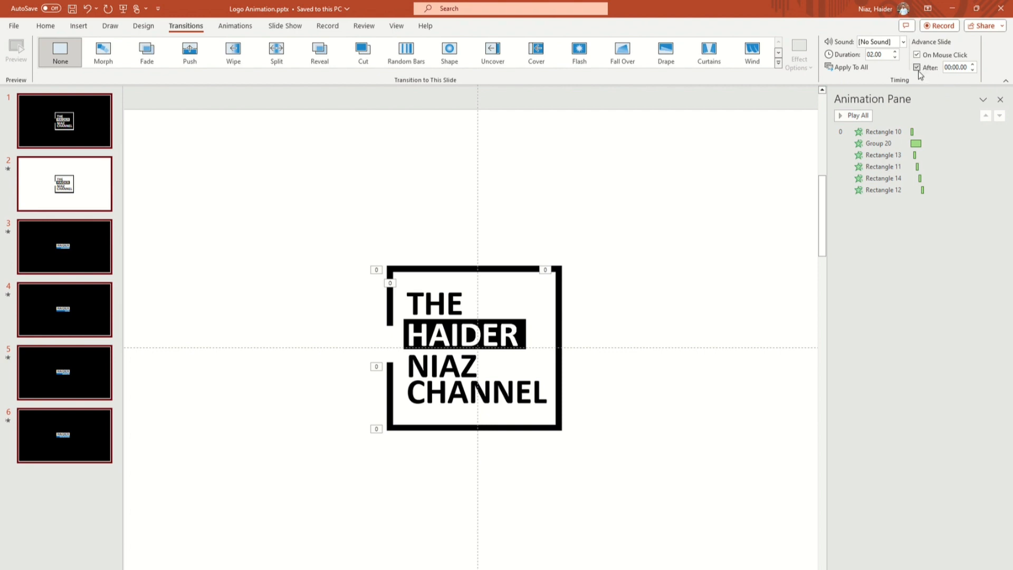
click(345, 224)
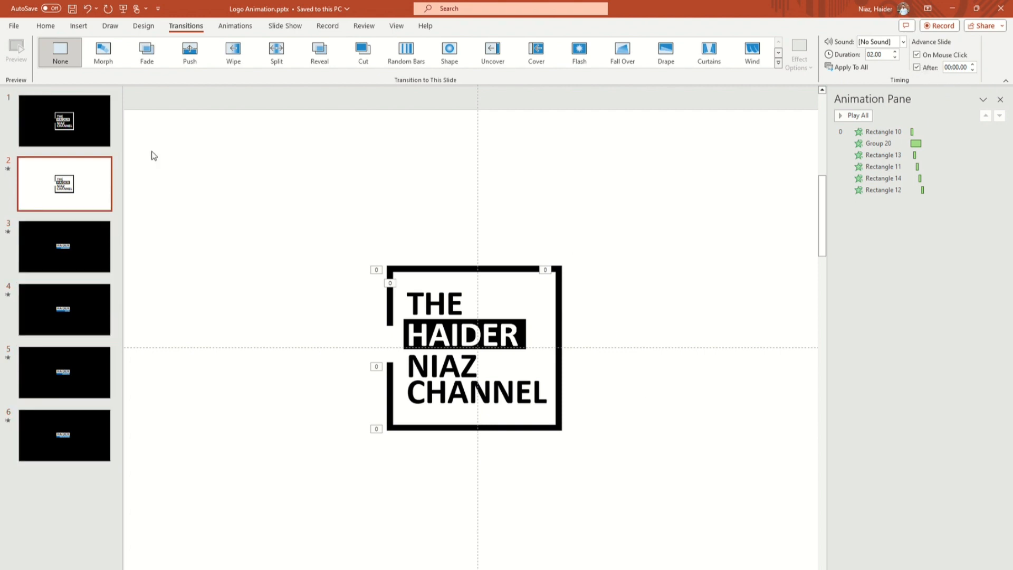
- Play the whole slide show from slide 1 to its end and exit it
click(88, 128)
key(F5)
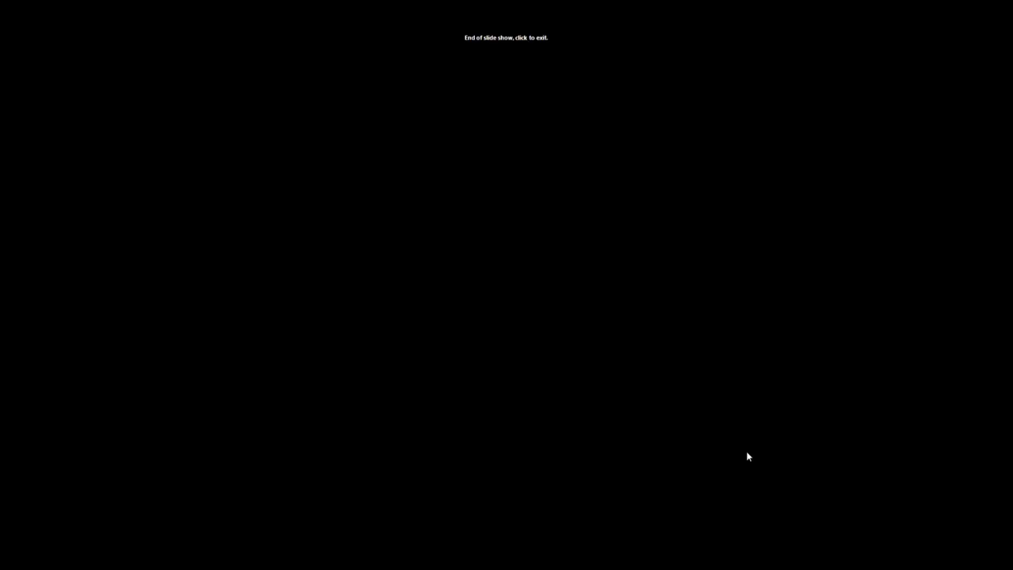
click(750, 457)
- Remove the blue bar's Rectangle 9 animation from the POSTER slide
click(81, 307)
click(411, 364)
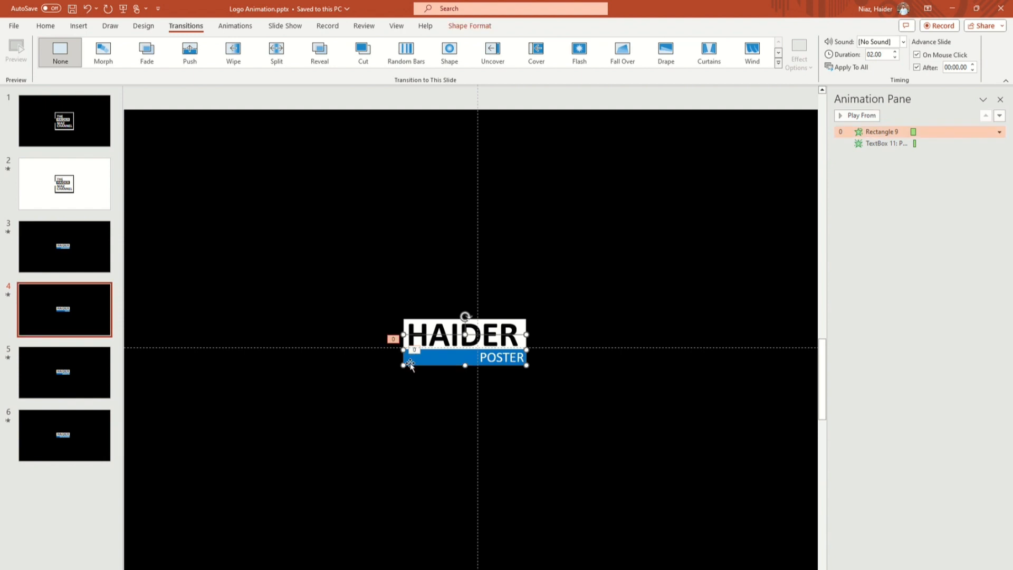
click(894, 132)
key(Delete)
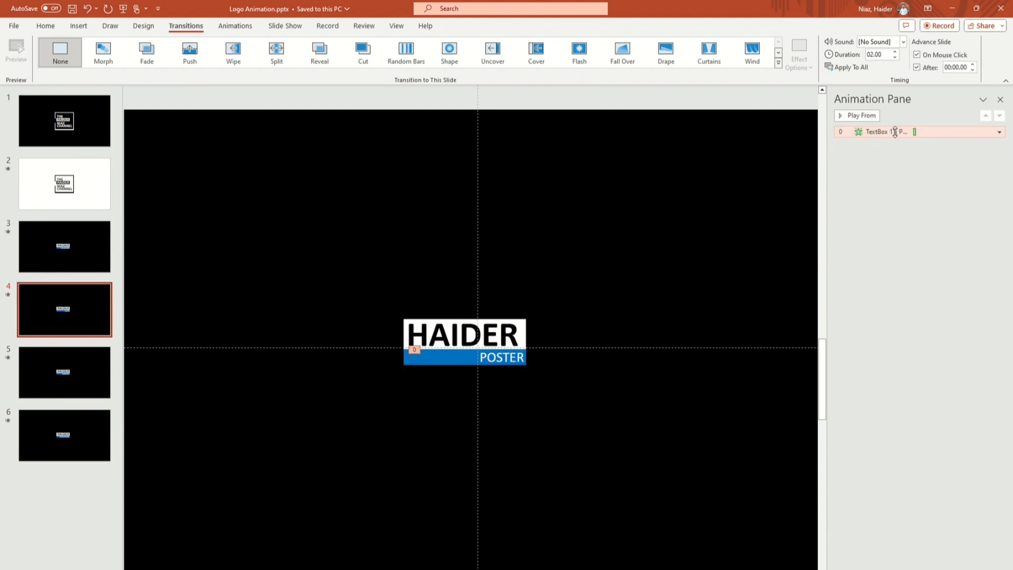
- Remove the Rectangle 9 animation from the ANIMATION slide
click(97, 369)
click(891, 135)
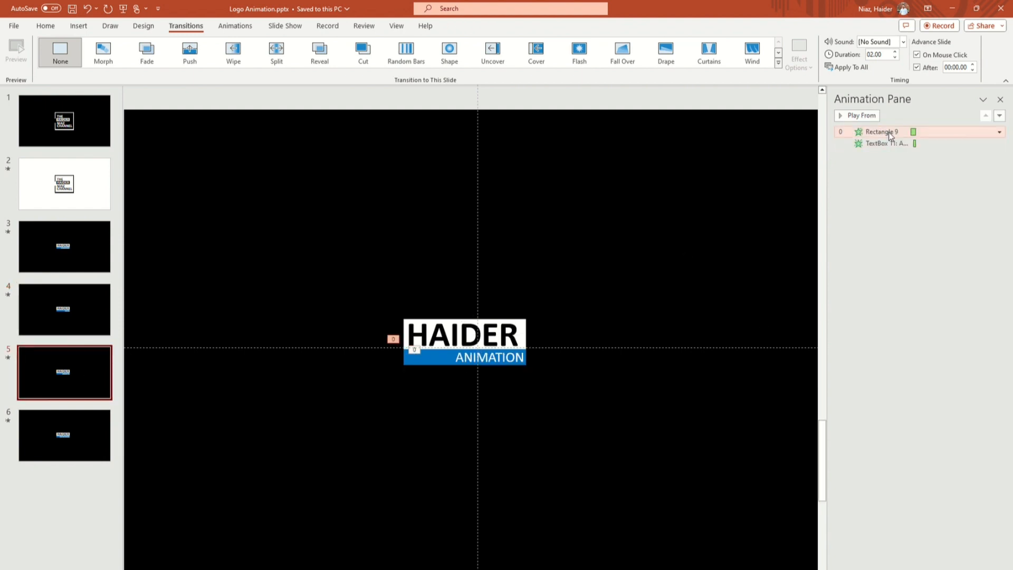
key(Delete)
- Remove the Rectangle 9 and TextBox 11 animations from the PRESENTATIONS slide
click(68, 416)
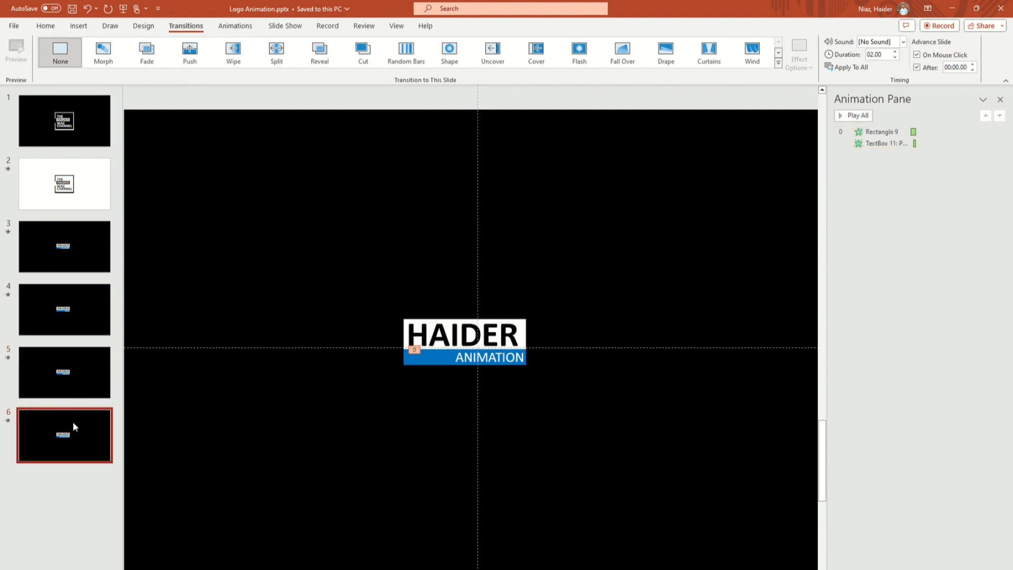
click(880, 133)
key(Delete)
key(Delete)
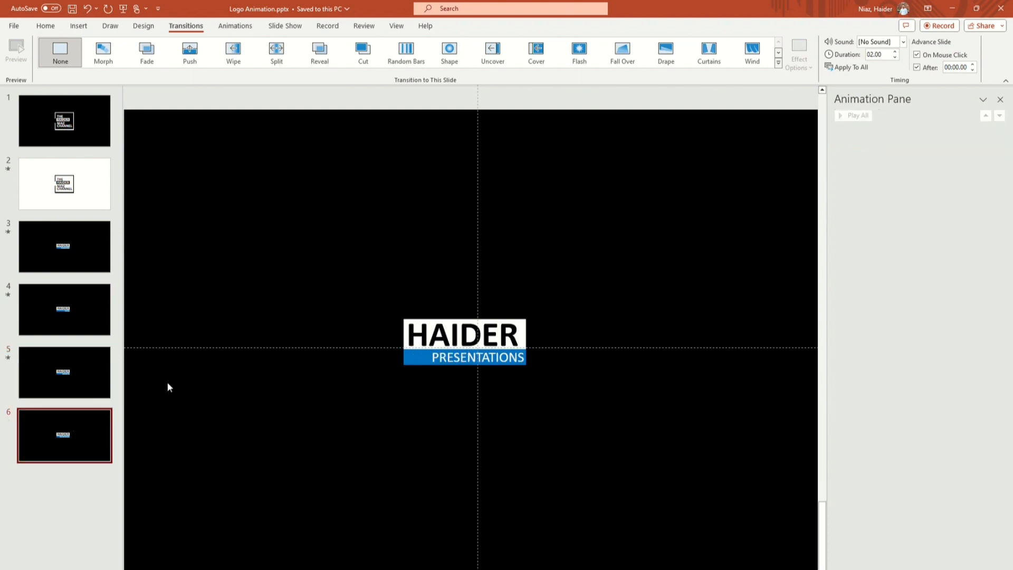
- Remove the remaining TextBox 11 animation from both the ANIMATION and POSTER slides
scroll(168, 387, up, 1)
click(885, 131)
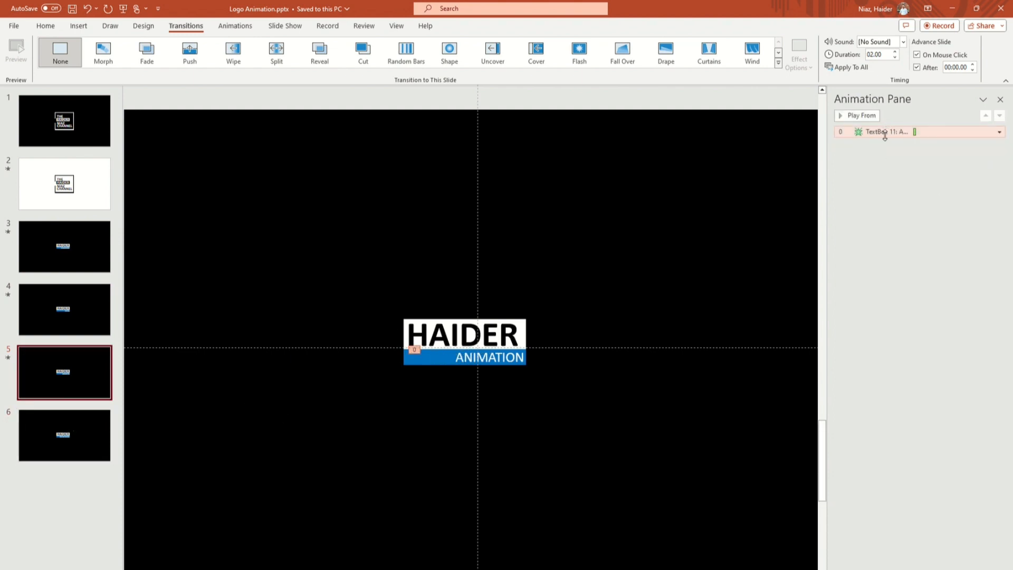
scroll(157, 390, up, 1)
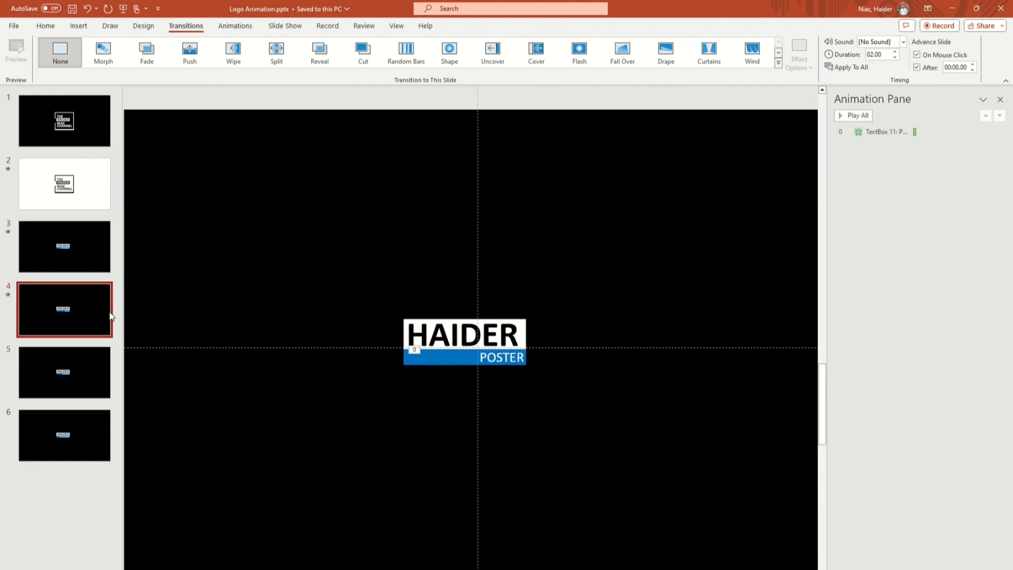
click(911, 133)
- Play the slide show from slide 1 through to its end and exit it
click(65, 245)
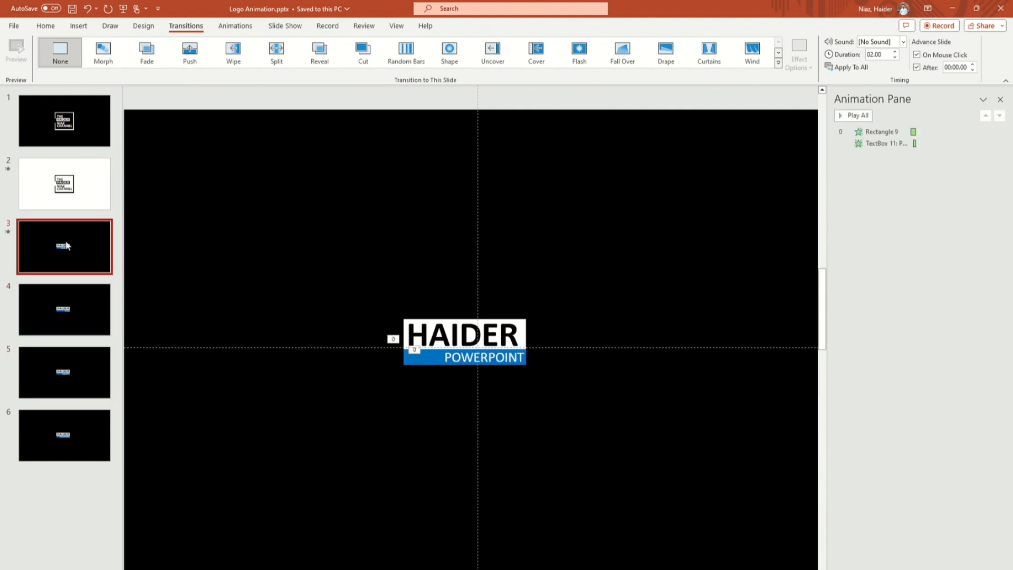
click(84, 131)
key(F5)
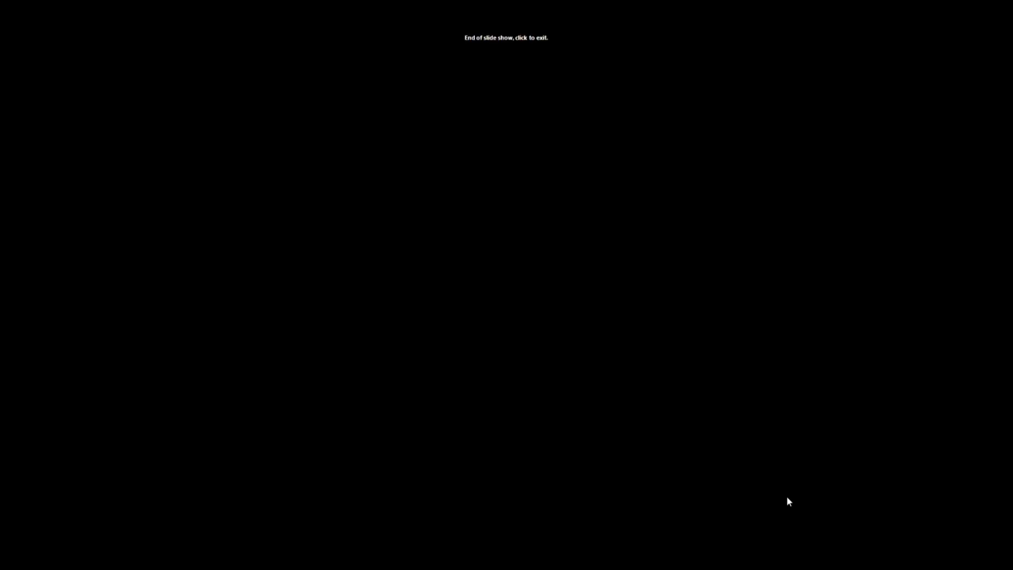
click(789, 501)
- Set the black logo slide 1 and the white logo slide 2 to advance automatically after 00:02.00
click(81, 112)
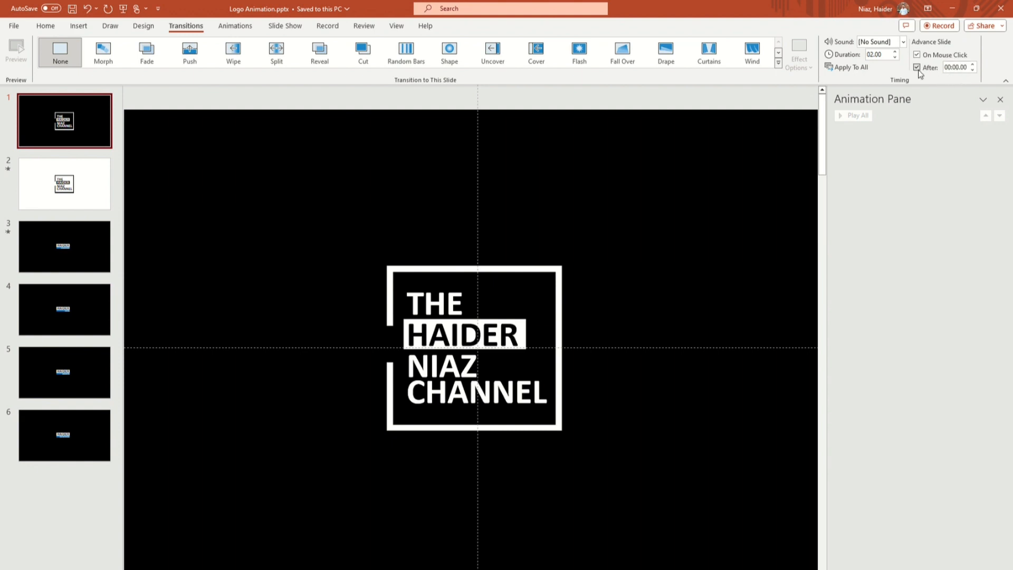
click(973, 65)
click(103, 186)
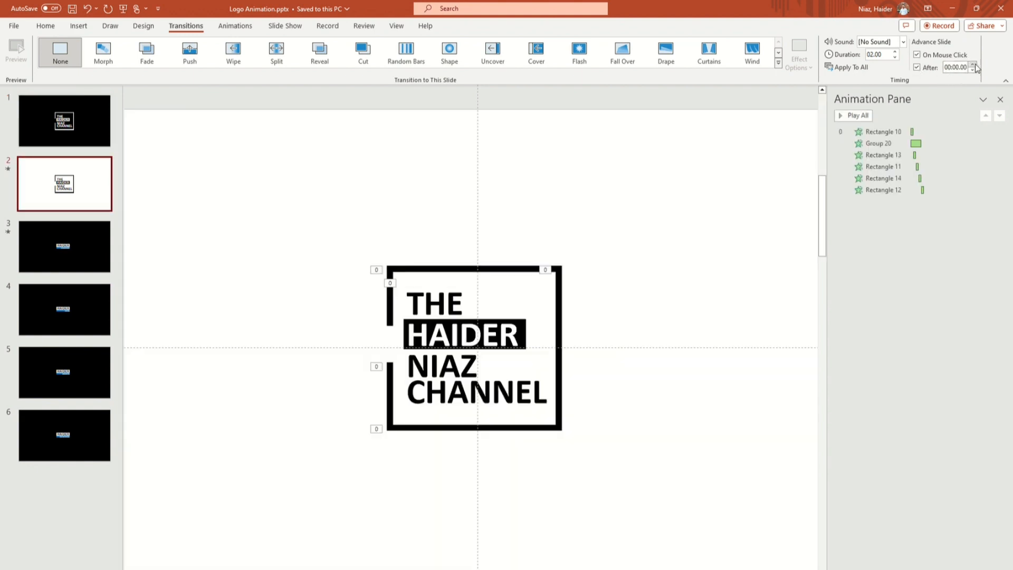
- Set the POWERPOINT slide to advance automatically after 00:00.20
click(76, 266)
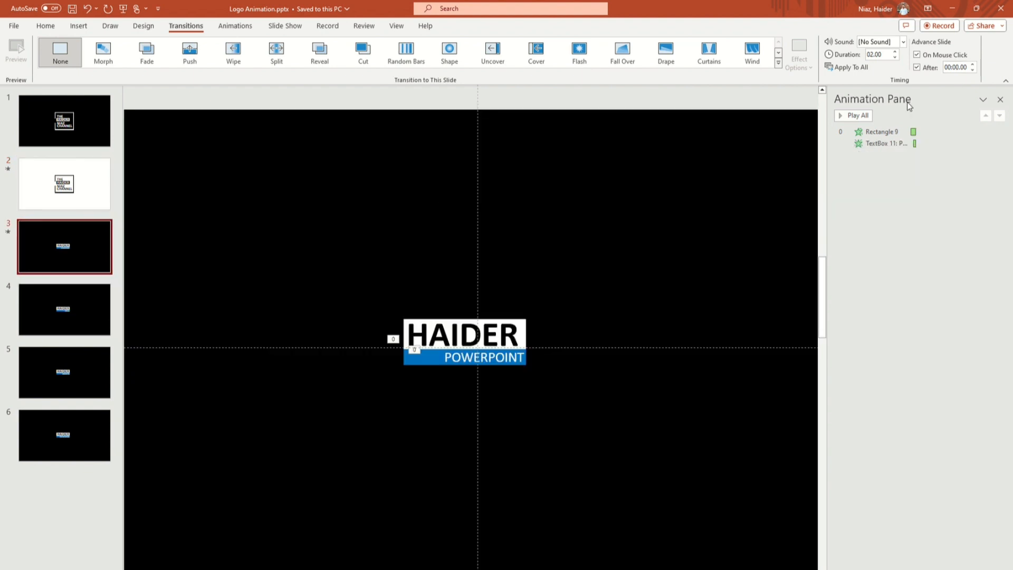
double_click(960, 67)
click(968, 67)
key(Return)
- Copy the 00:00.20 automatic advance time to the POSTER, ANIMATION and PRESENTATIONS slides
key(ctrl+c)
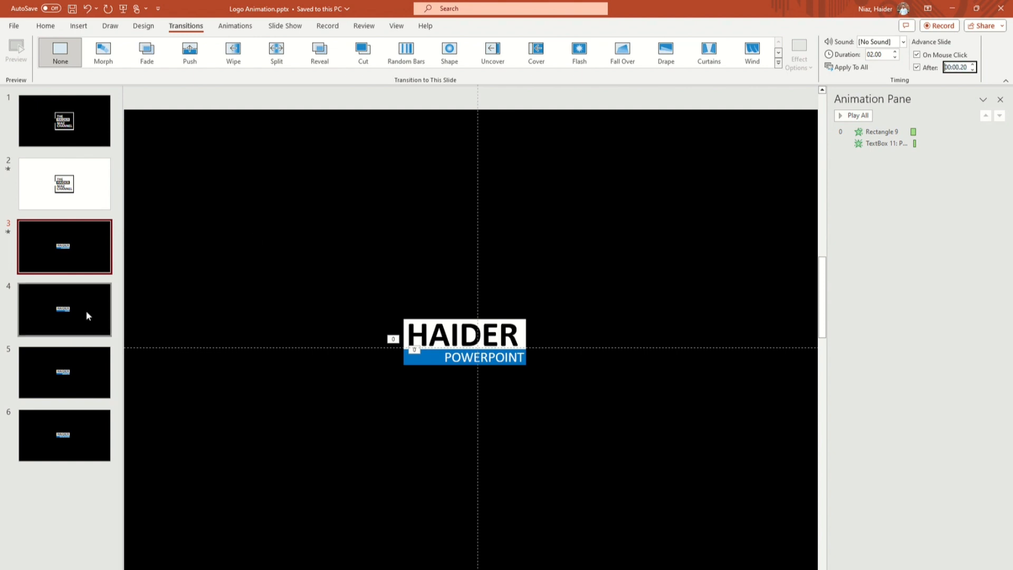
click(87, 311)
key(ctrl+v)
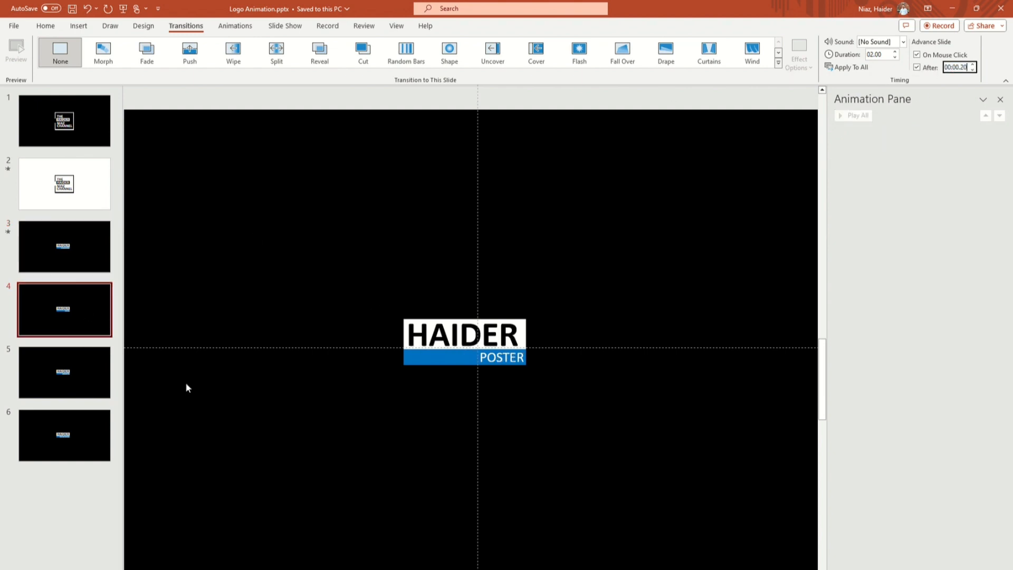
click(89, 372)
click(955, 69)
key(ctrl+v)
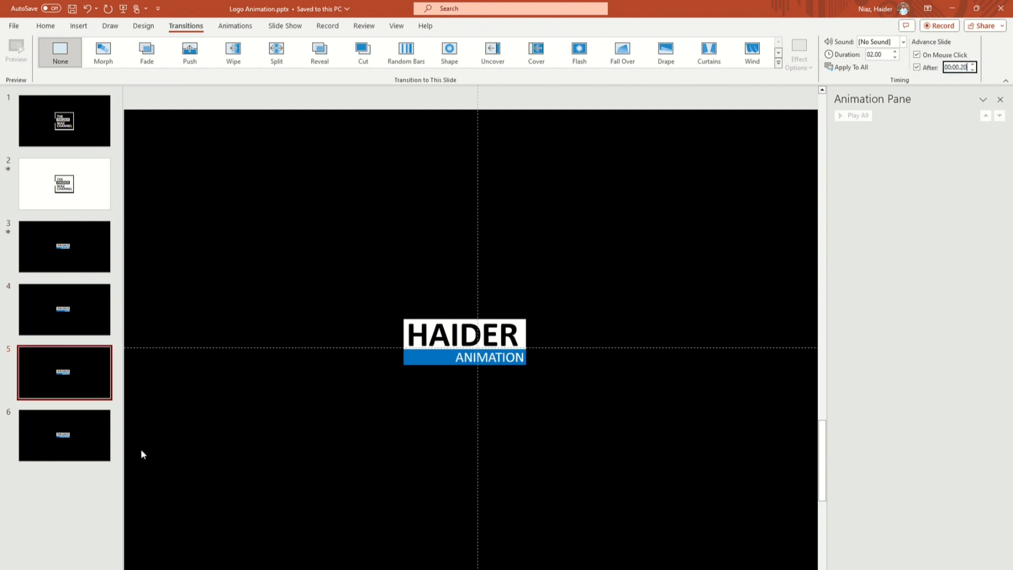
click(91, 438)
click(958, 68)
key(ctrl+v)
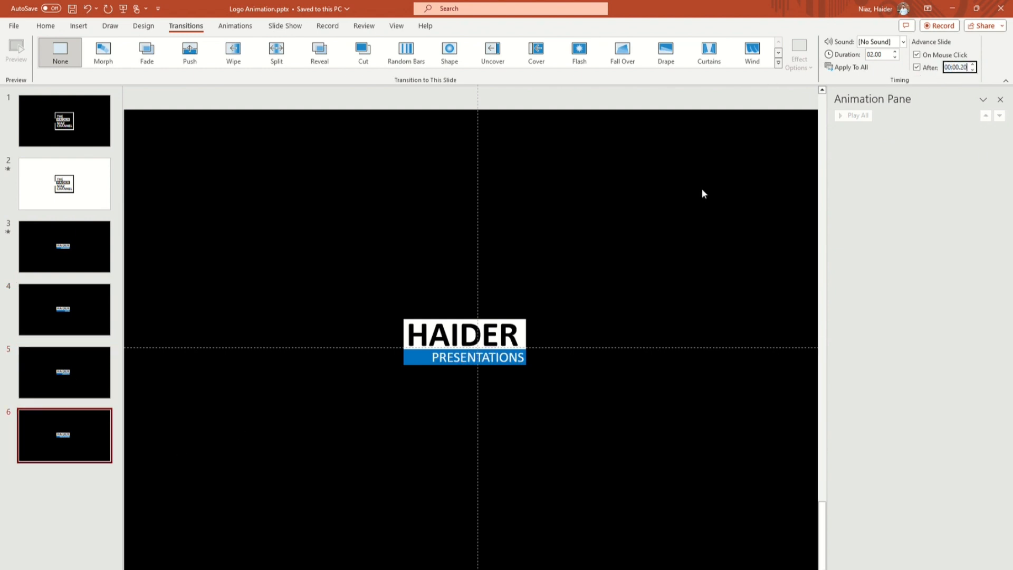
- Run the slide show from slide 1 to check the new timings and exit it
click(92, 135)
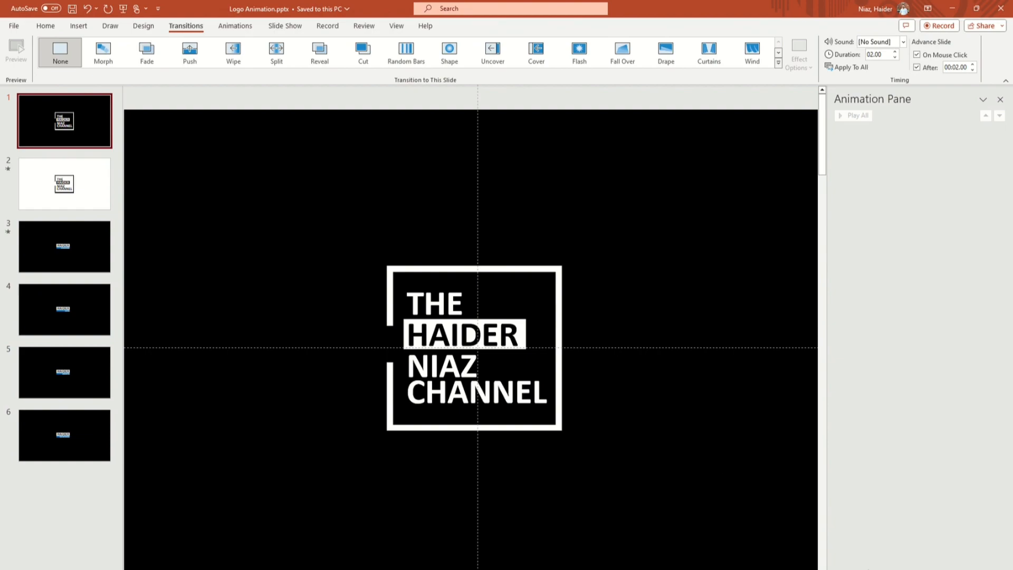
key(F5)
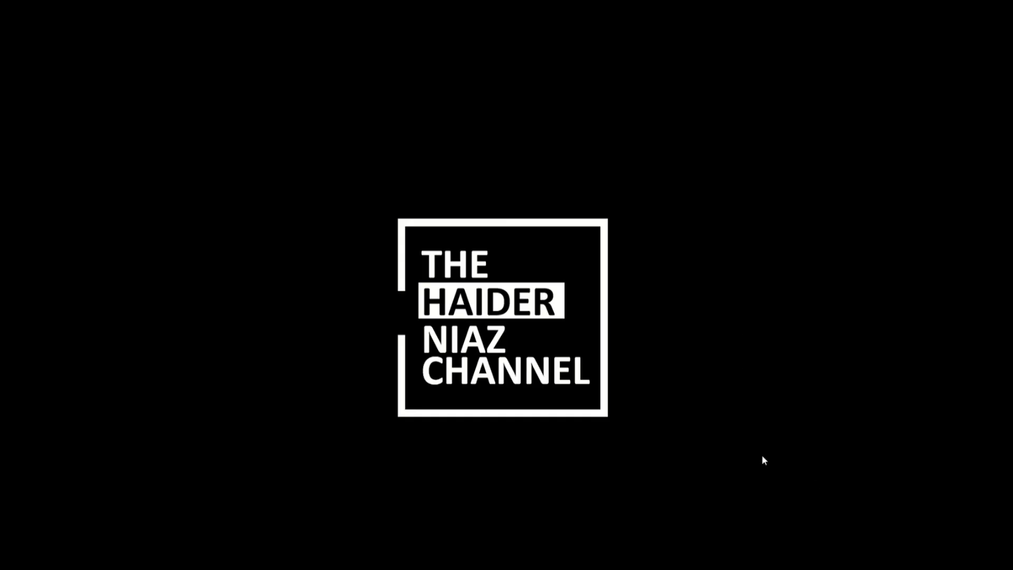
key(Escape)
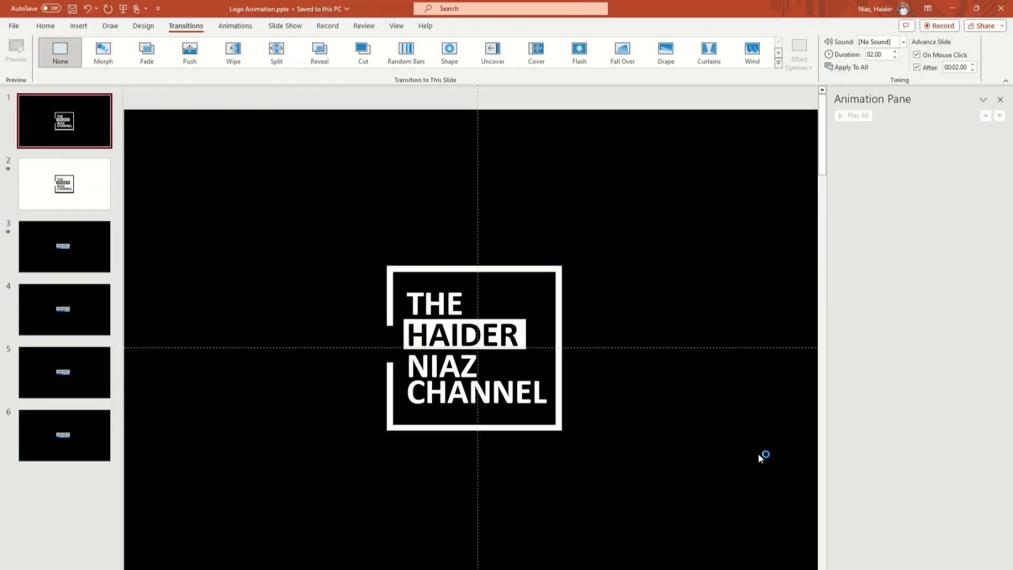
- Move the white logo slide ahead of the black logo slide so it comes first
click(58, 180)
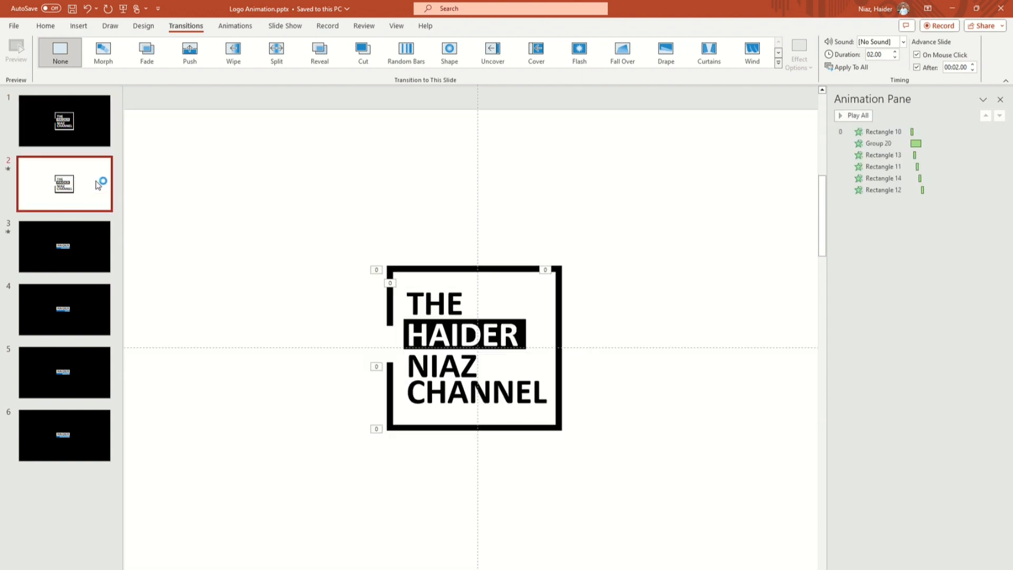
click(86, 136)
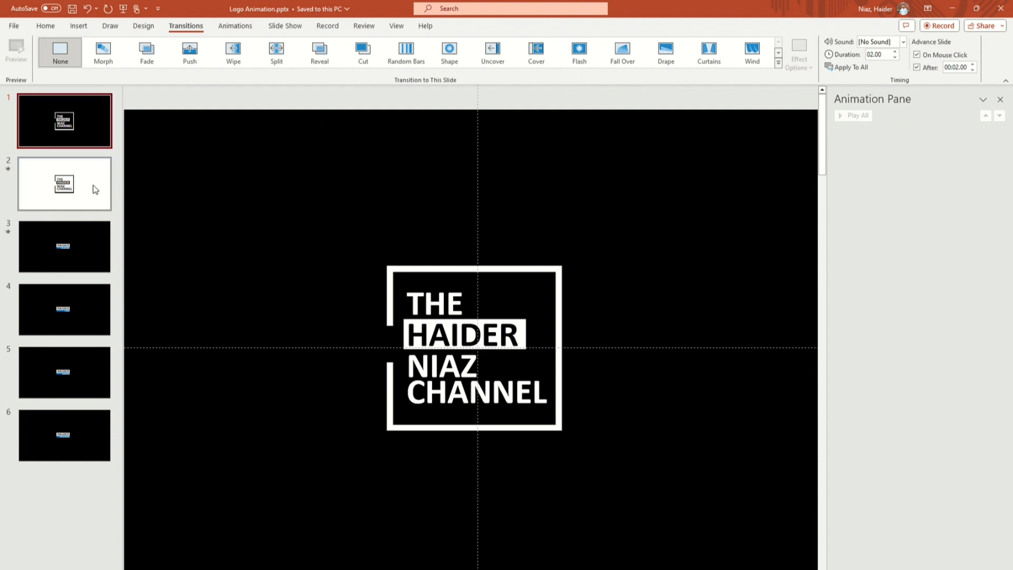
drag(97, 203, 98, 135)
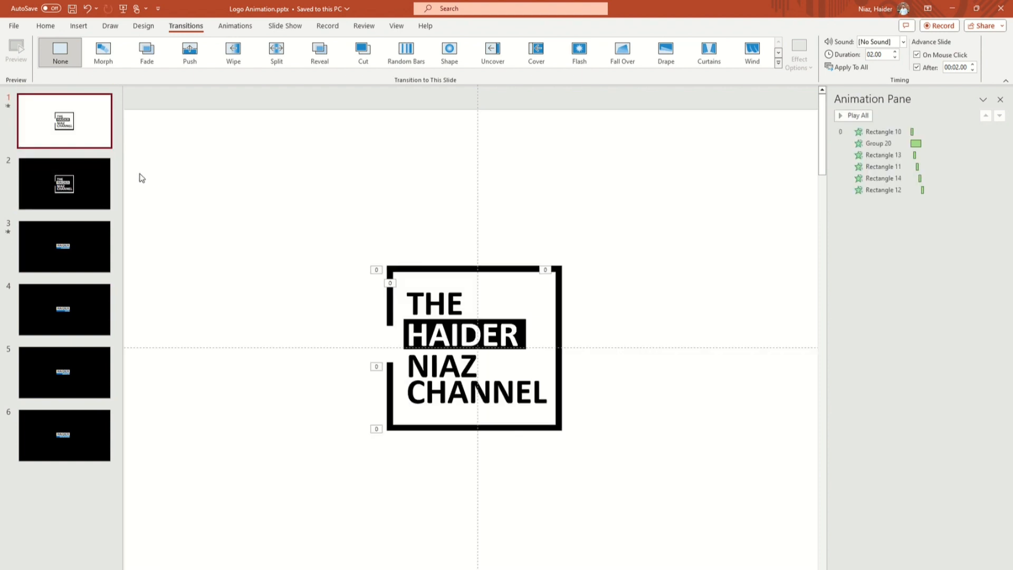
- Copy the white logo slide and paste the copy directly after the black logo slide
click(86, 195)
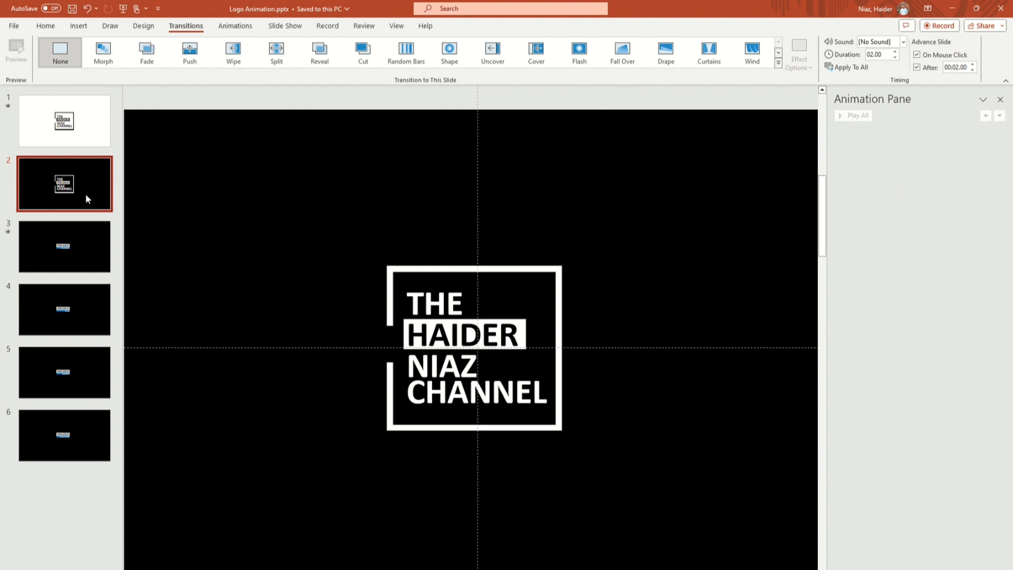
click(89, 124)
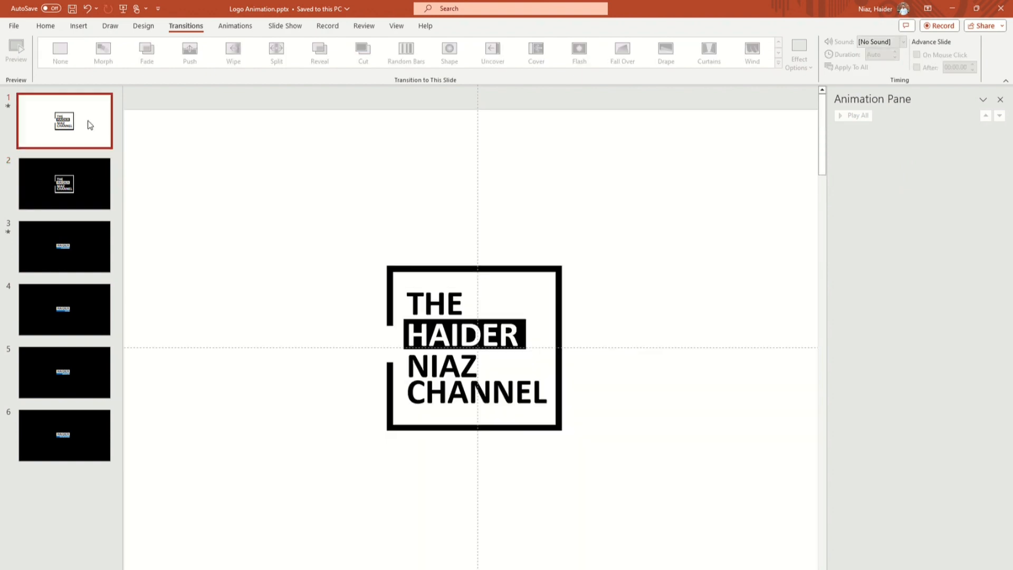
key(ctrl+c)
click(84, 200)
key(ctrl+v)
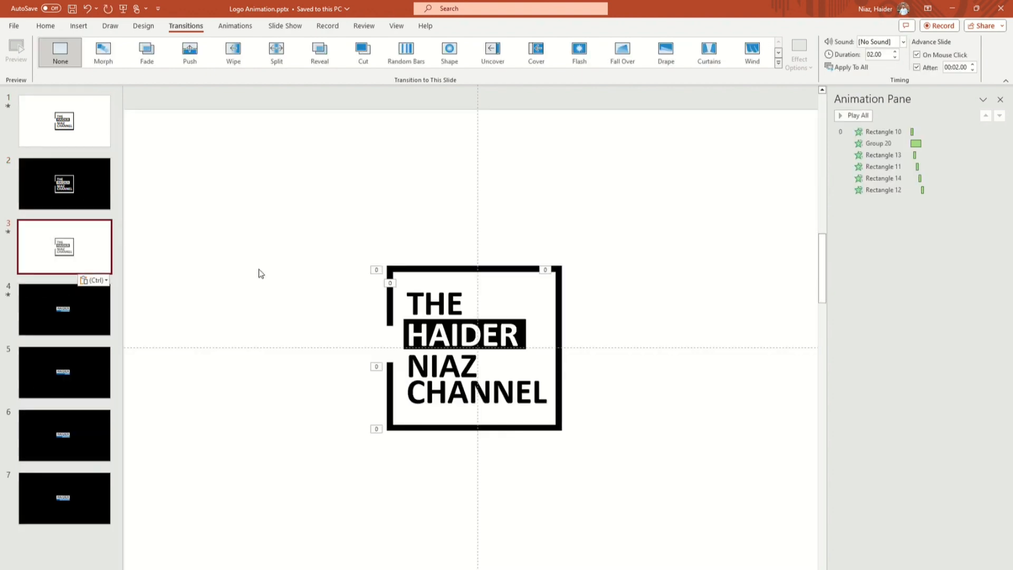
- Remove all animations, from Rectangle 10 through Rectangle 12, from the copied white logo slide 3
drag(326, 236, 654, 567)
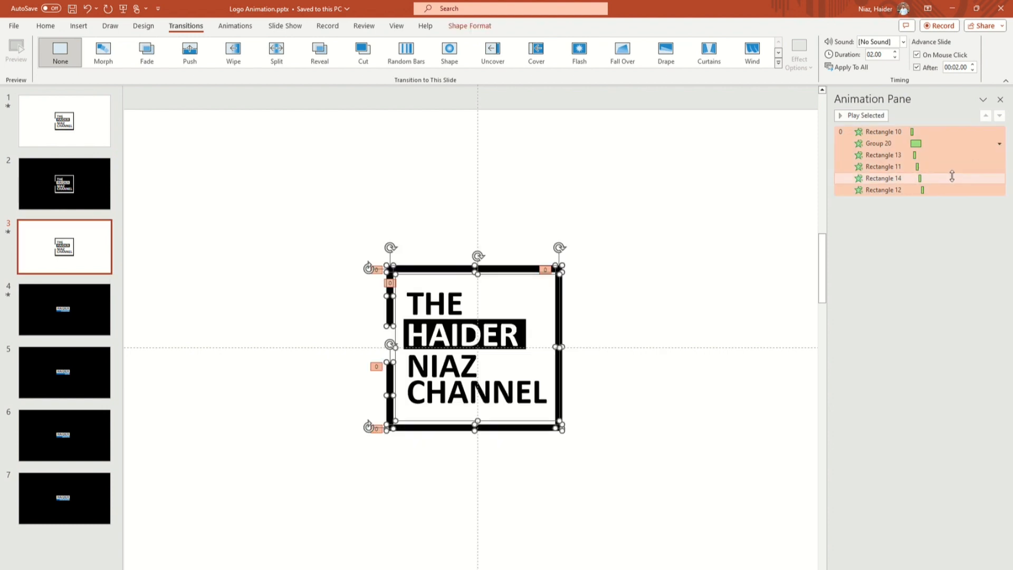
click(944, 269)
click(877, 132)
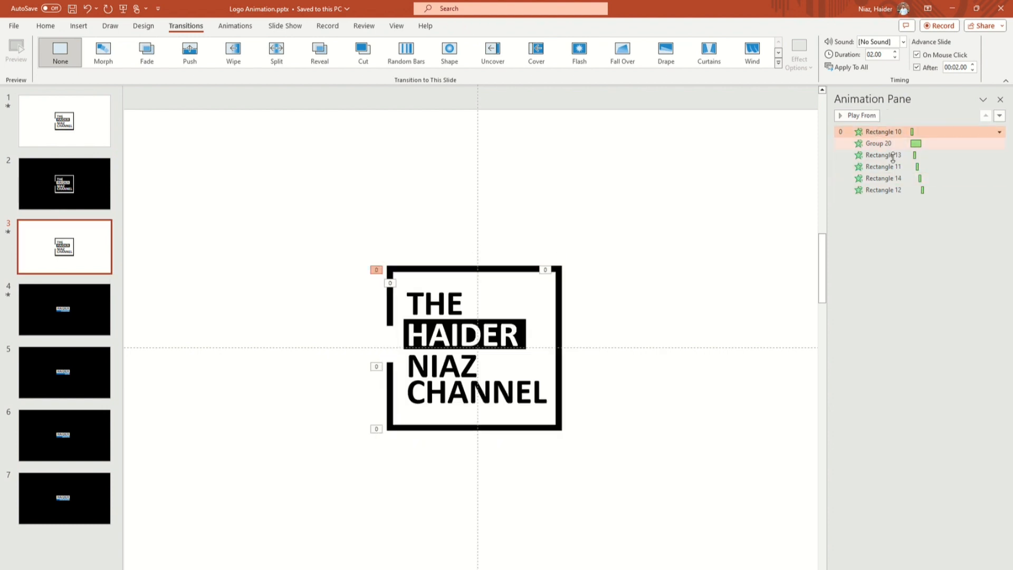
shift+click(892, 190)
key(Delete)
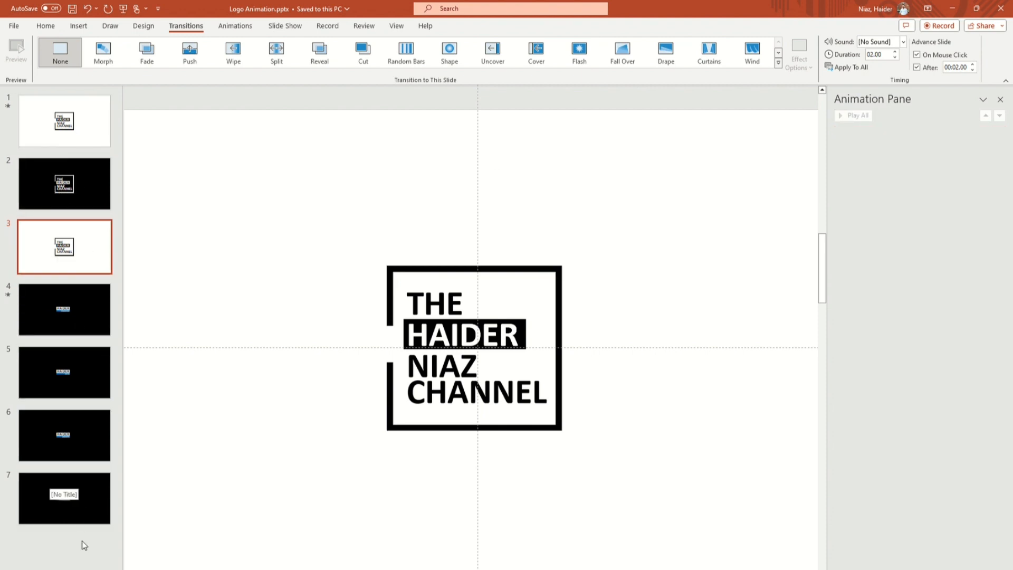
- Play the slide show from slide 1 through the POWERPOINT slide and exit it
click(105, 132)
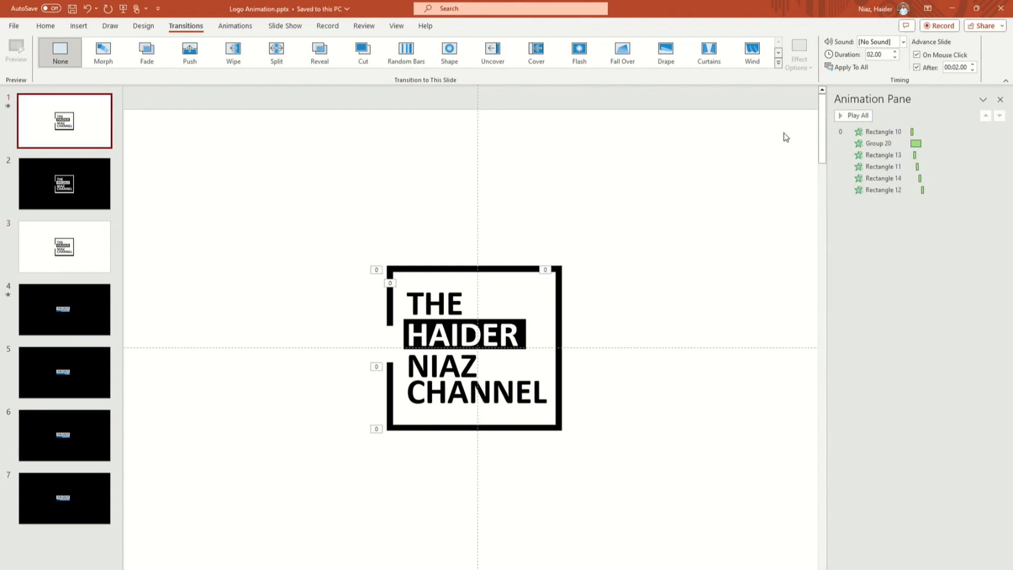
key(F5)
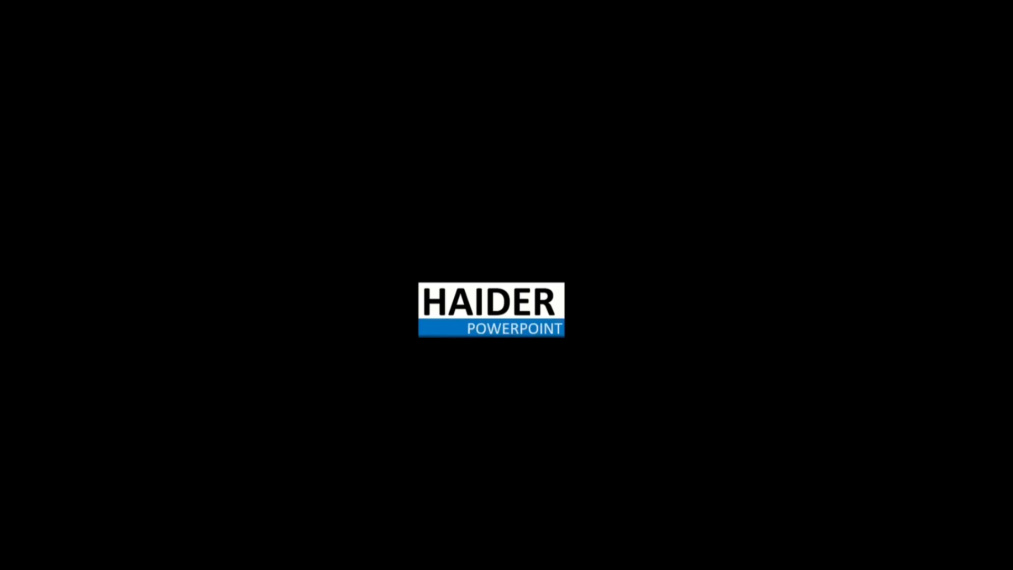
key(Escape)
- Set the white logo slide 3 to advance automatically after 00:00.20
click(102, 252)
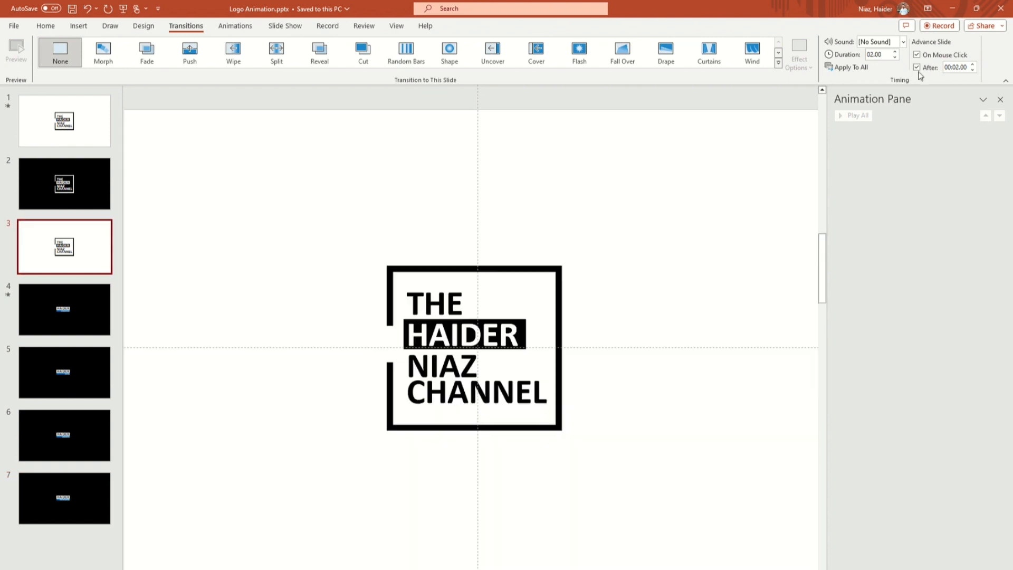
click(973, 70)
double_click(958, 69)
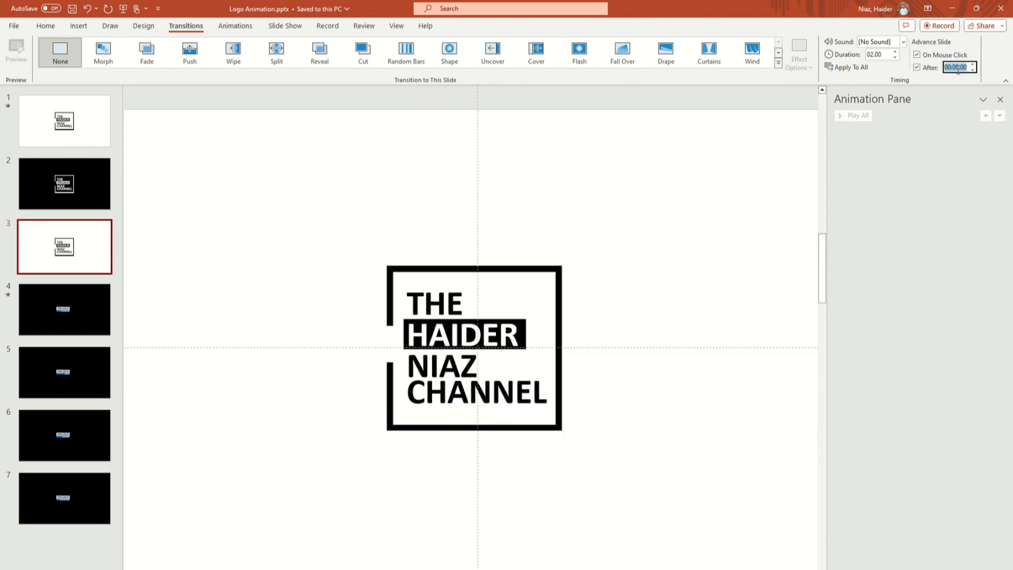
click(616, 200)
click(965, 68)
click(964, 69)
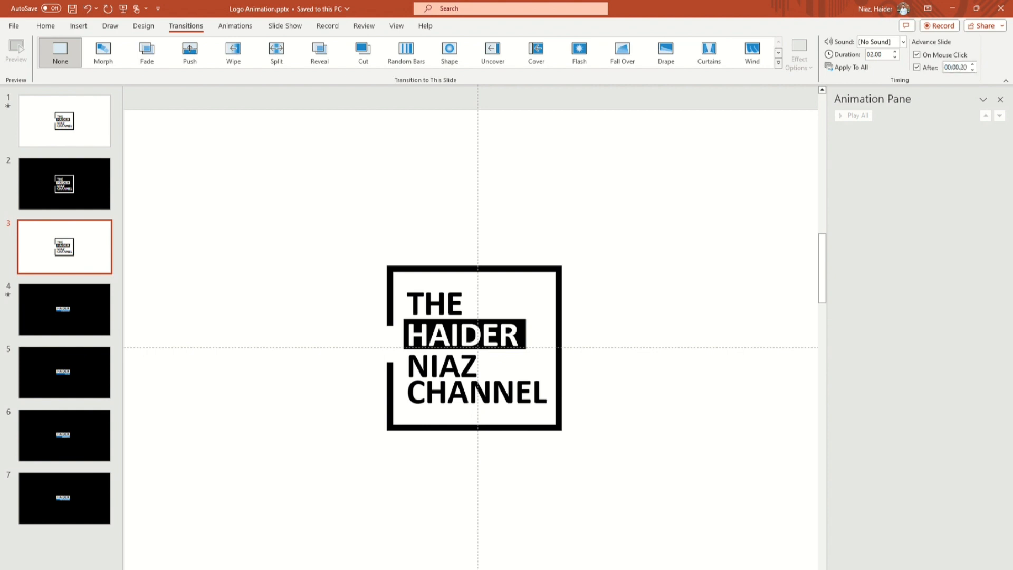
- Copy the 00:00.20 automatic advance time from slide 3 to the black logo slide 2
click(969, 68)
click(46, 204)
click(958, 68)
key(ctrl+v)
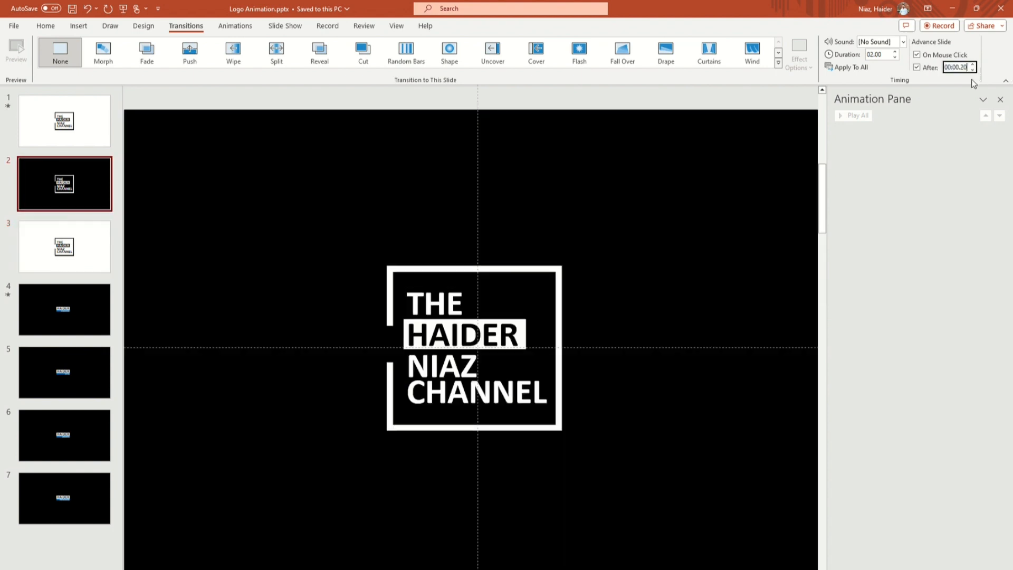
- Set the white logo slide 1 to advance automatically after 00:01.00
click(65, 121)
click(970, 68)
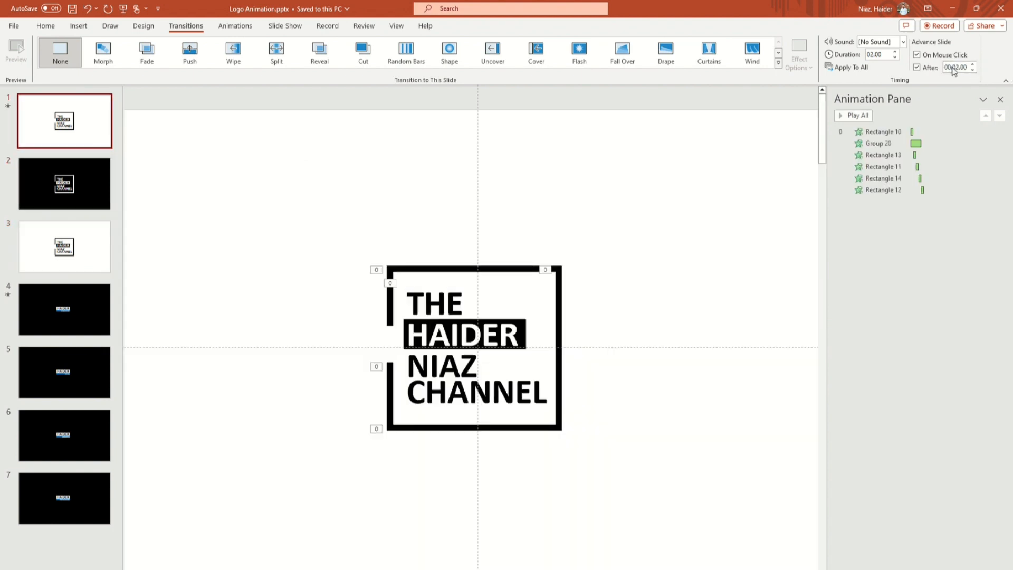
click(972, 71)
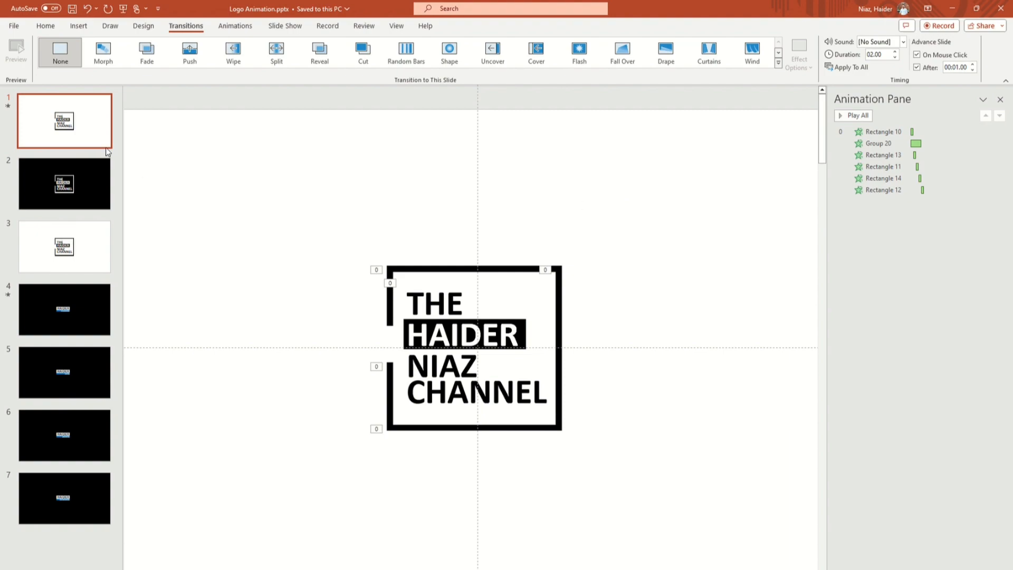
- Play the finished slide show from the beginning, exit it at the end, and return to slide 1
key(F5)
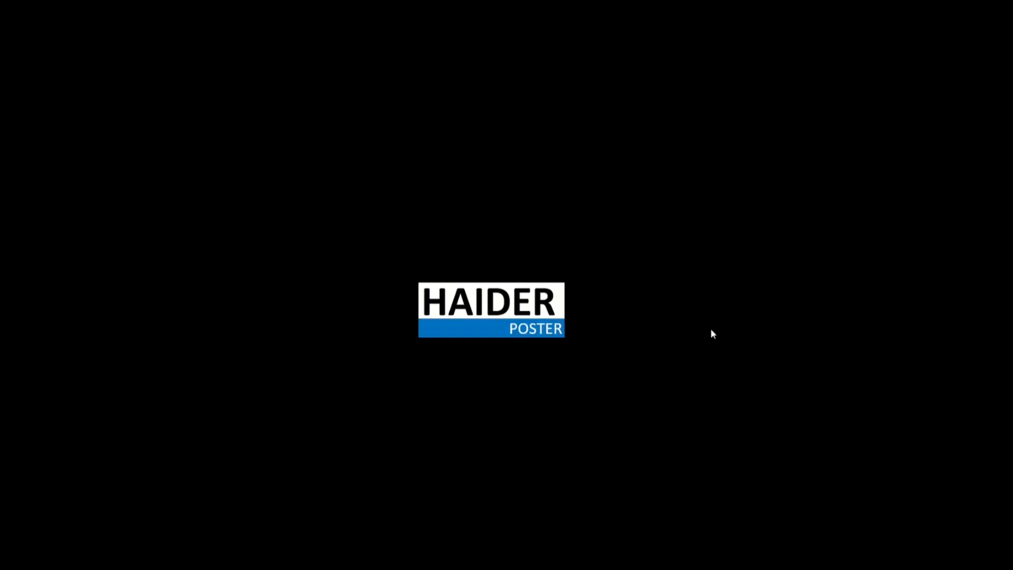
click(710, 328)
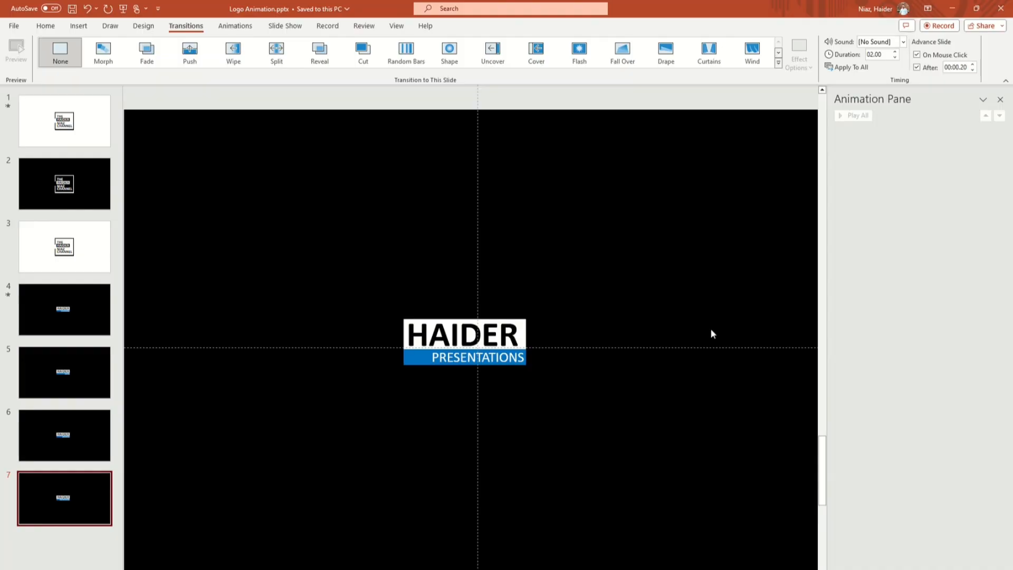
click(74, 137)
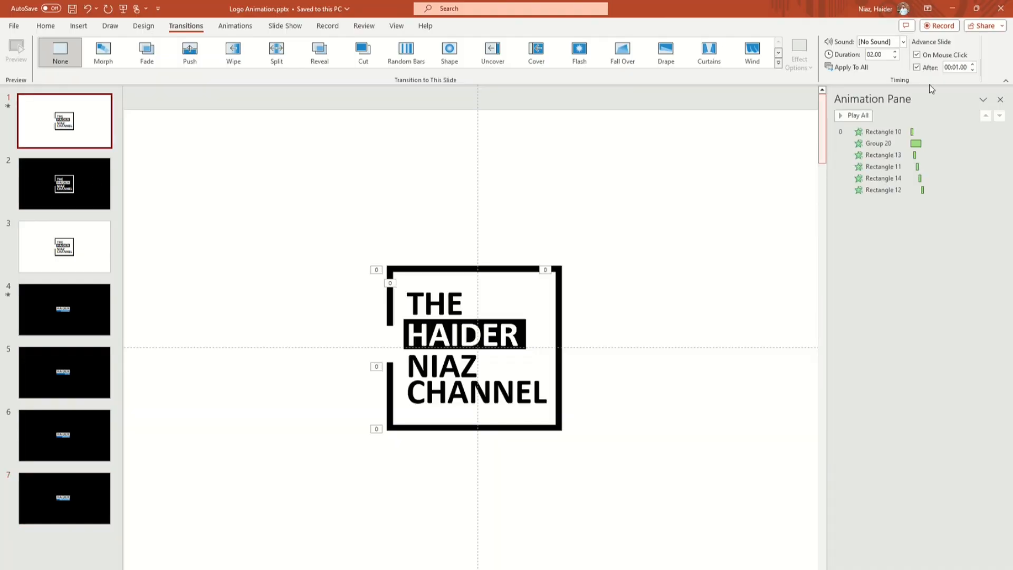
- Close the animation list and switch back to the Home commands
click(1000, 99)
click(43, 26)
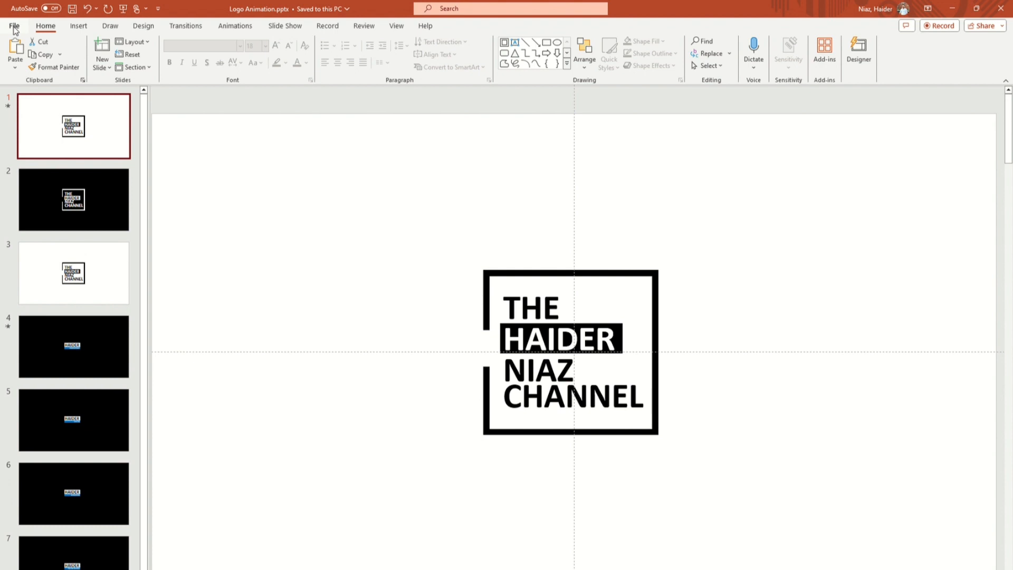
click(856, 222)
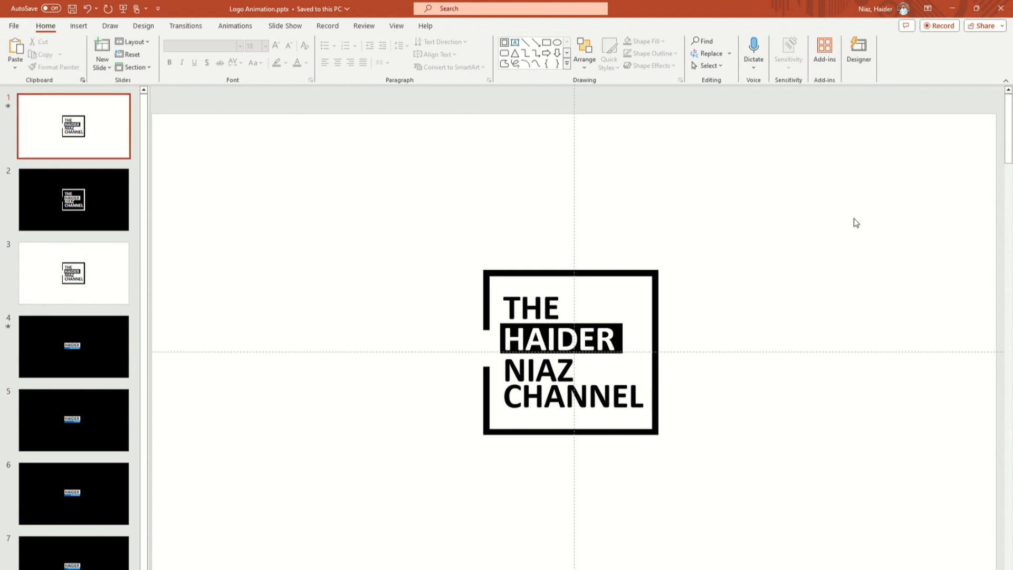